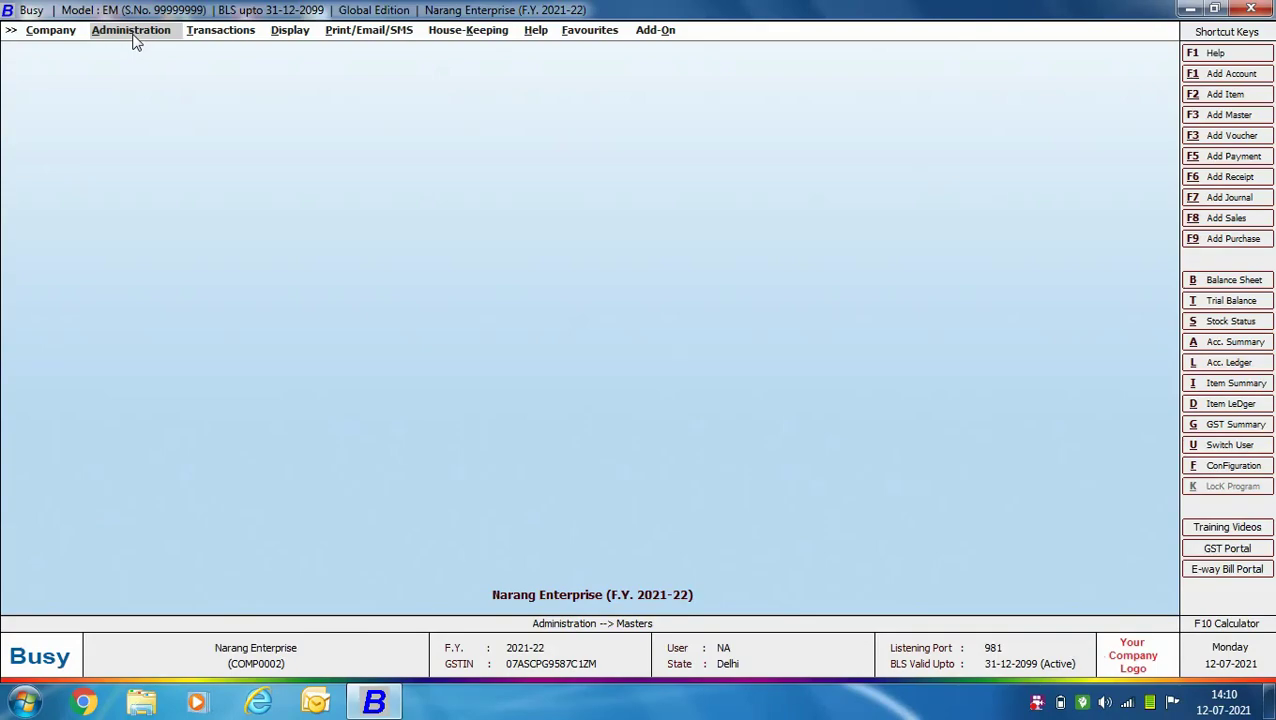
# - In Administration > Configuration > Features / Options > GST/VAT, enter the GST Portal user name and save
pyautogui.click(131, 31)
pyautogui.click(141, 66)
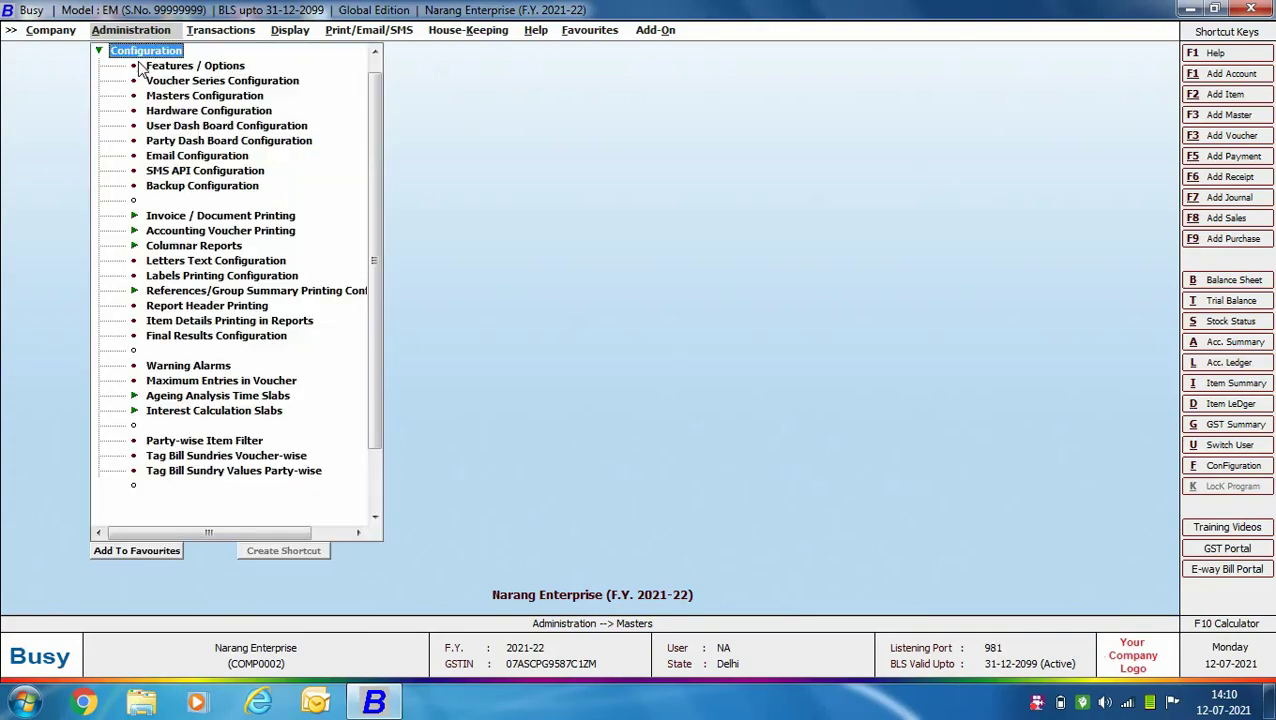
pyautogui.doubleClick(150, 66)
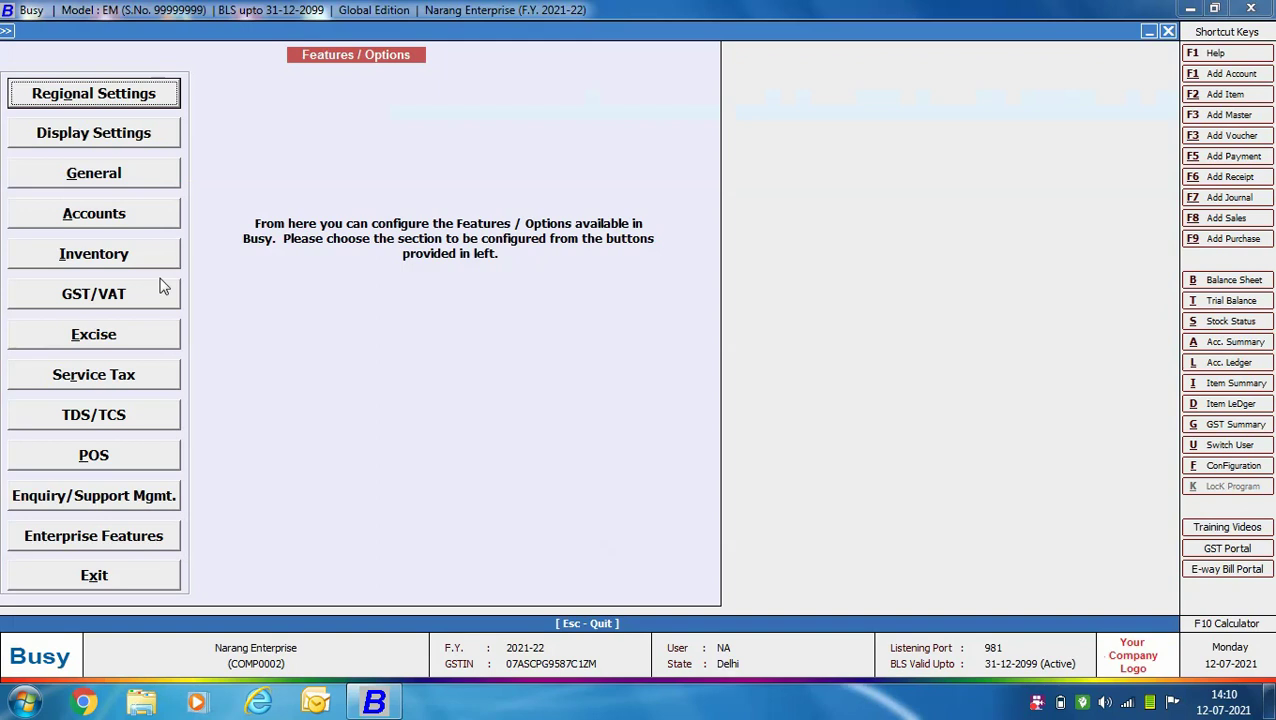
pyautogui.click(92, 296)
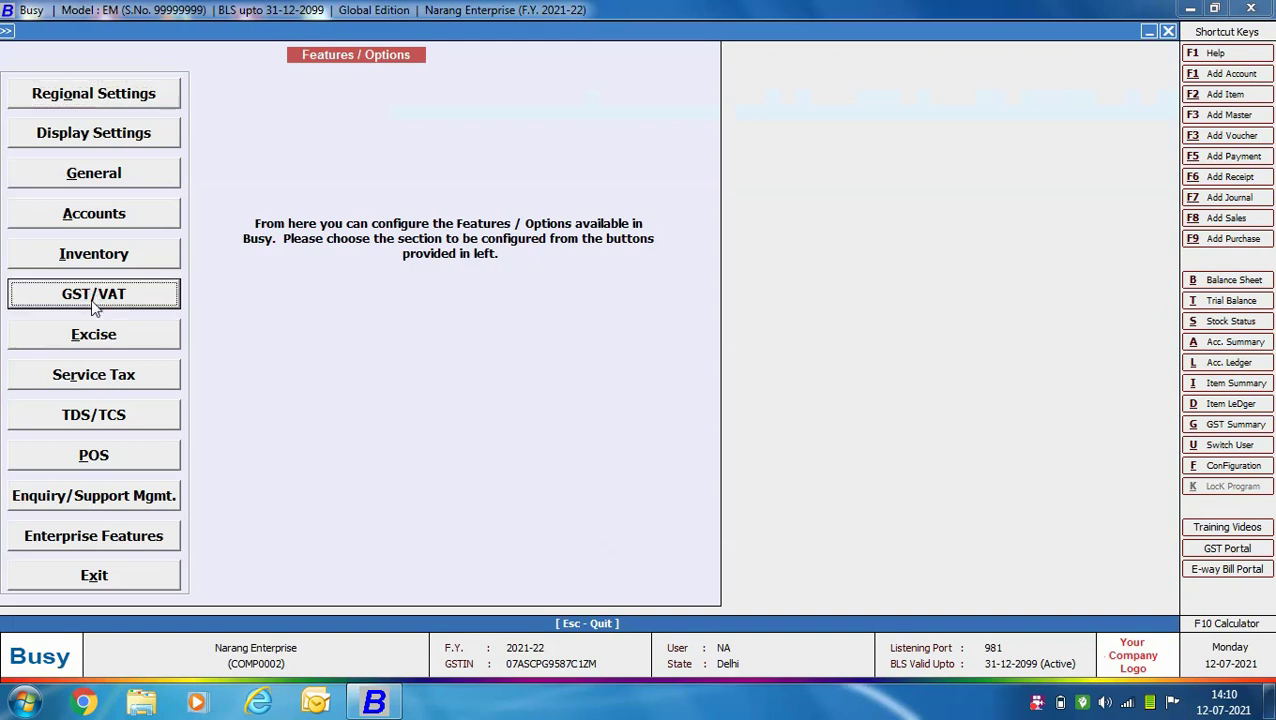
pyautogui.click(510, 389)
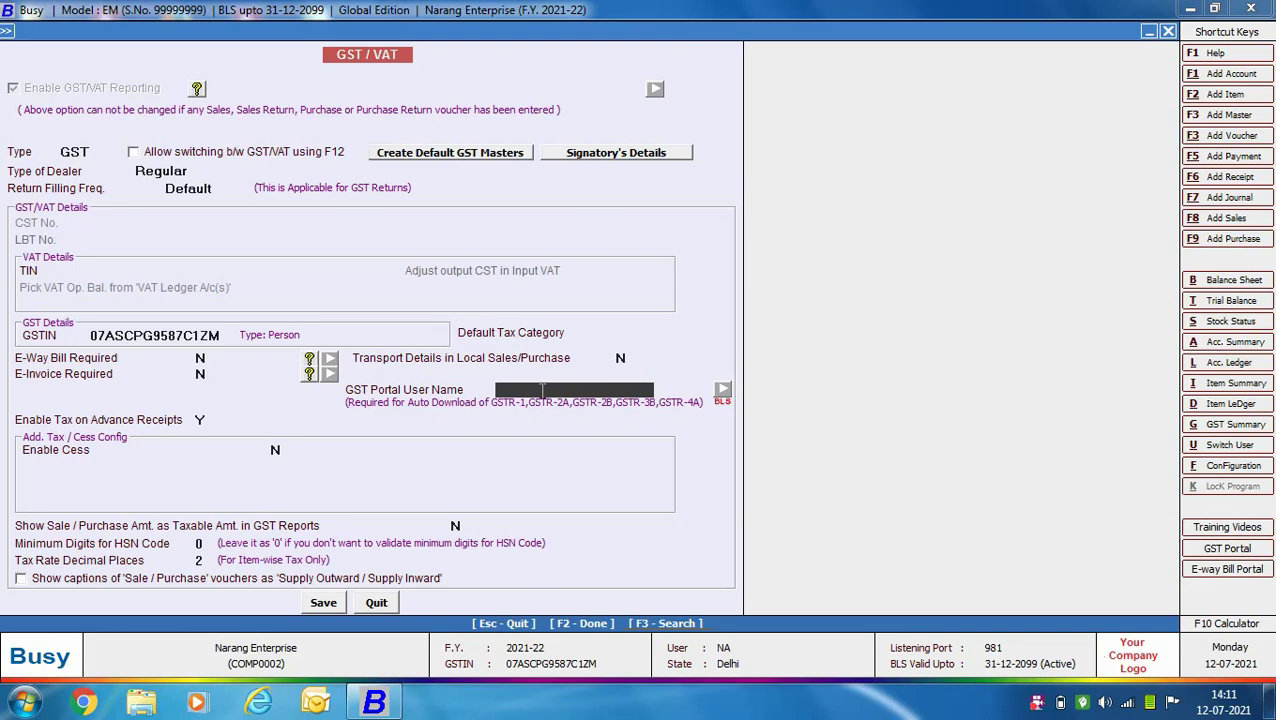
pyautogui.write('abc_1234')
pyautogui.click(330, 602)
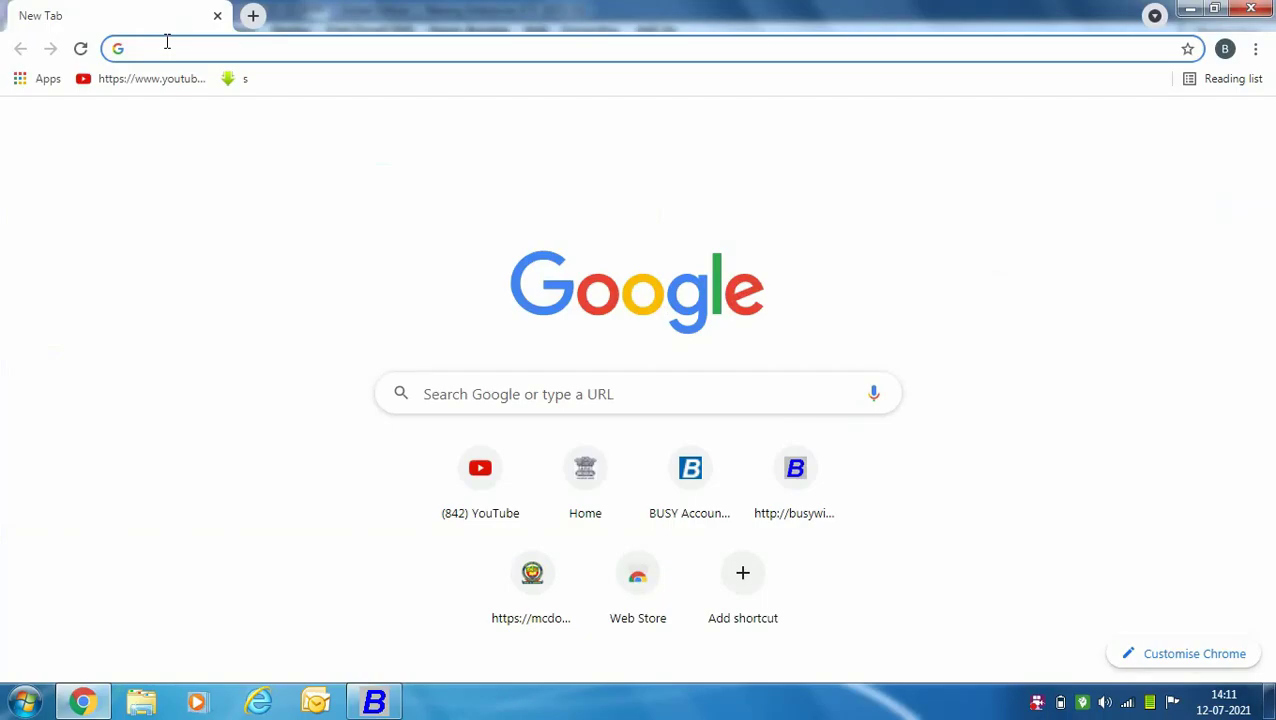
# - Load gst.gov.in in Chrome and go to the portal's login page
pyautogui.write('gst.gov.in')
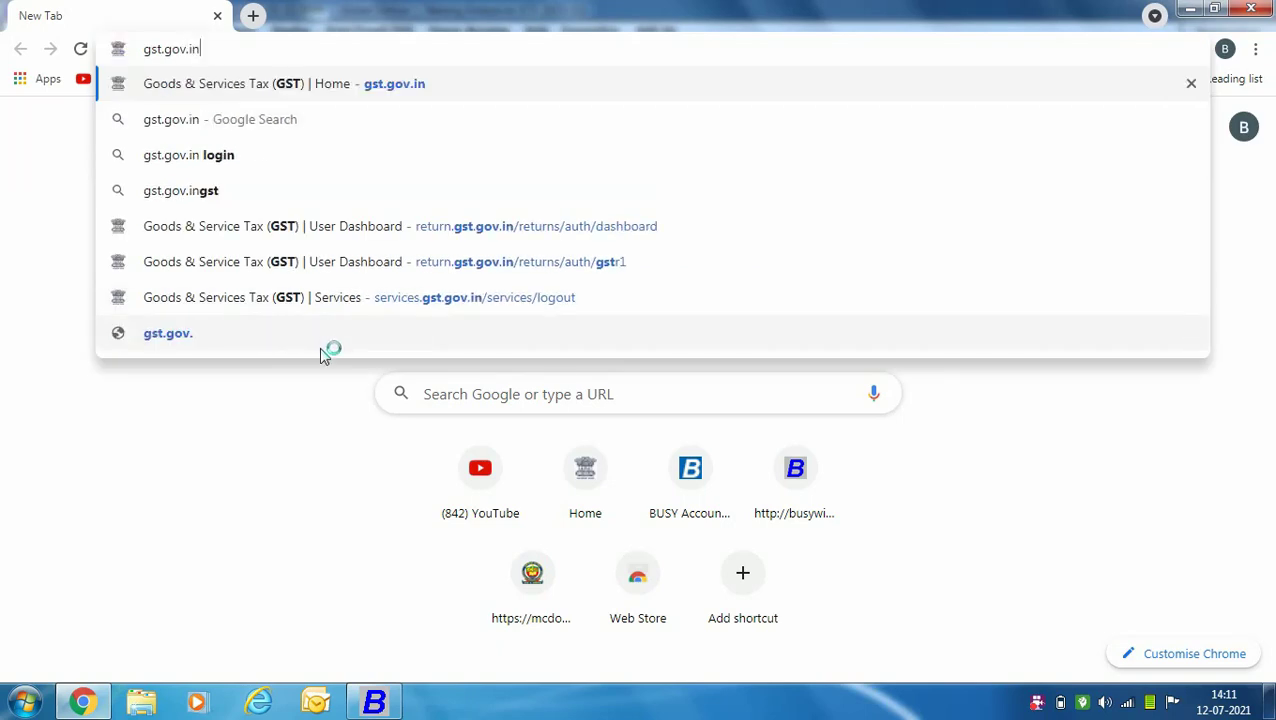
pyautogui.press('Return')
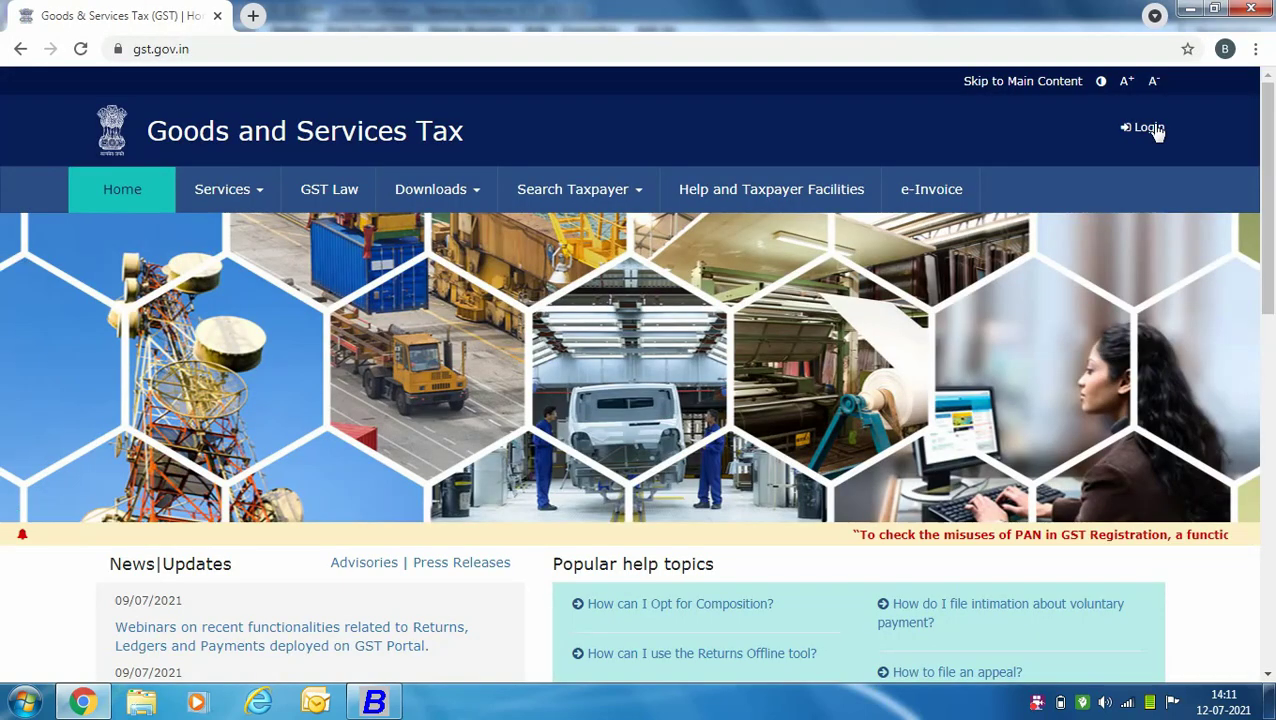
pyautogui.click(1150, 128)
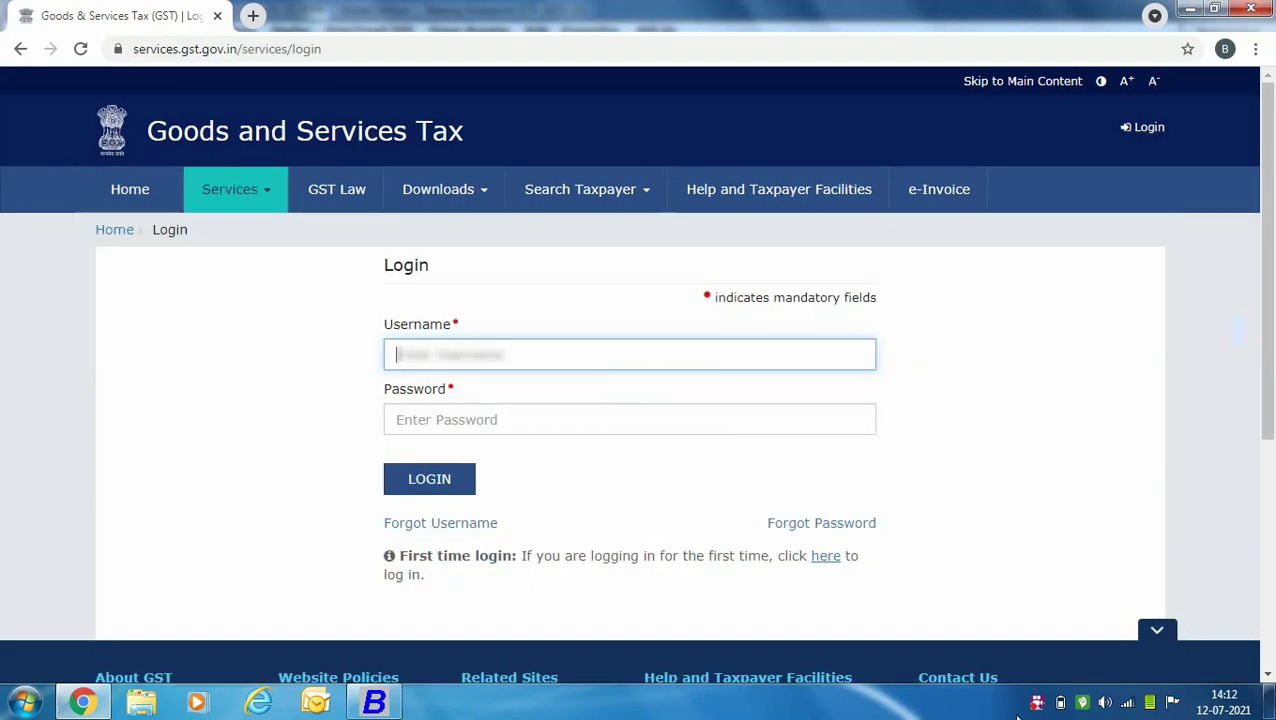
# - Log in to the GST Portal with the account username, password and captcha
pyautogui.press('Tab')
pyautogui.write('*********')
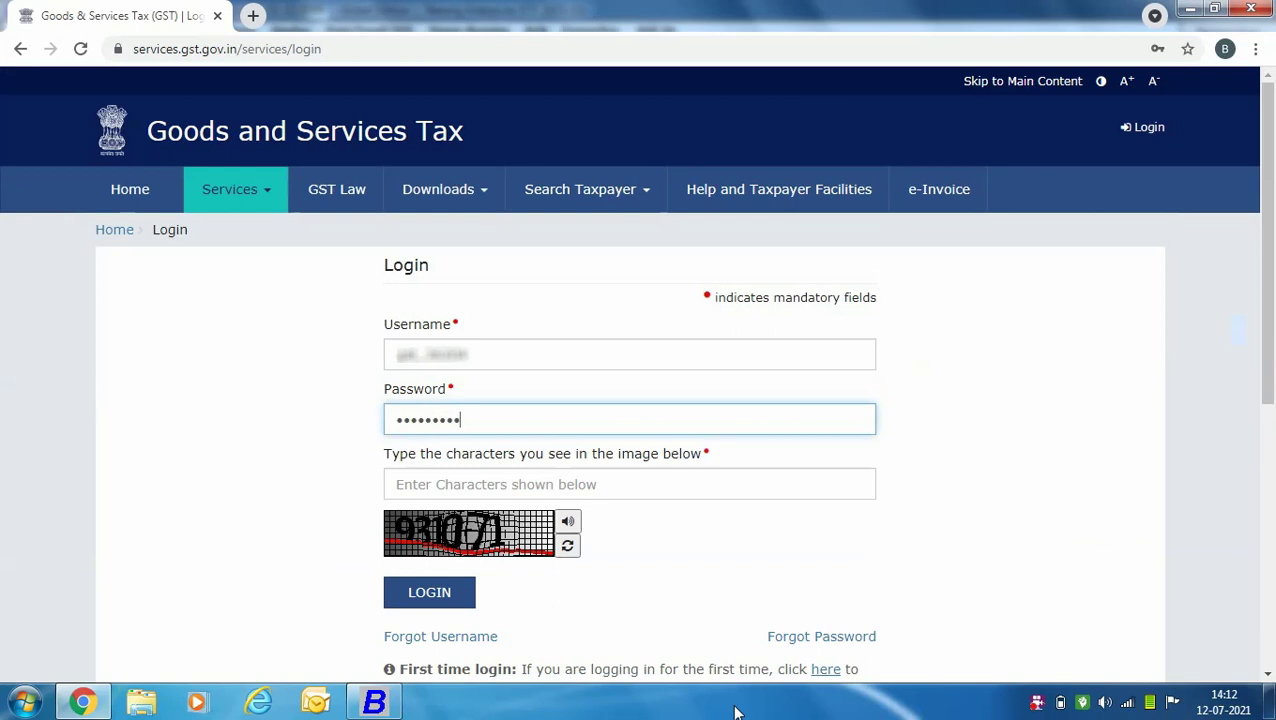
pyautogui.press('Tab')
pyautogui.write('931071')
pyautogui.click(440, 604)
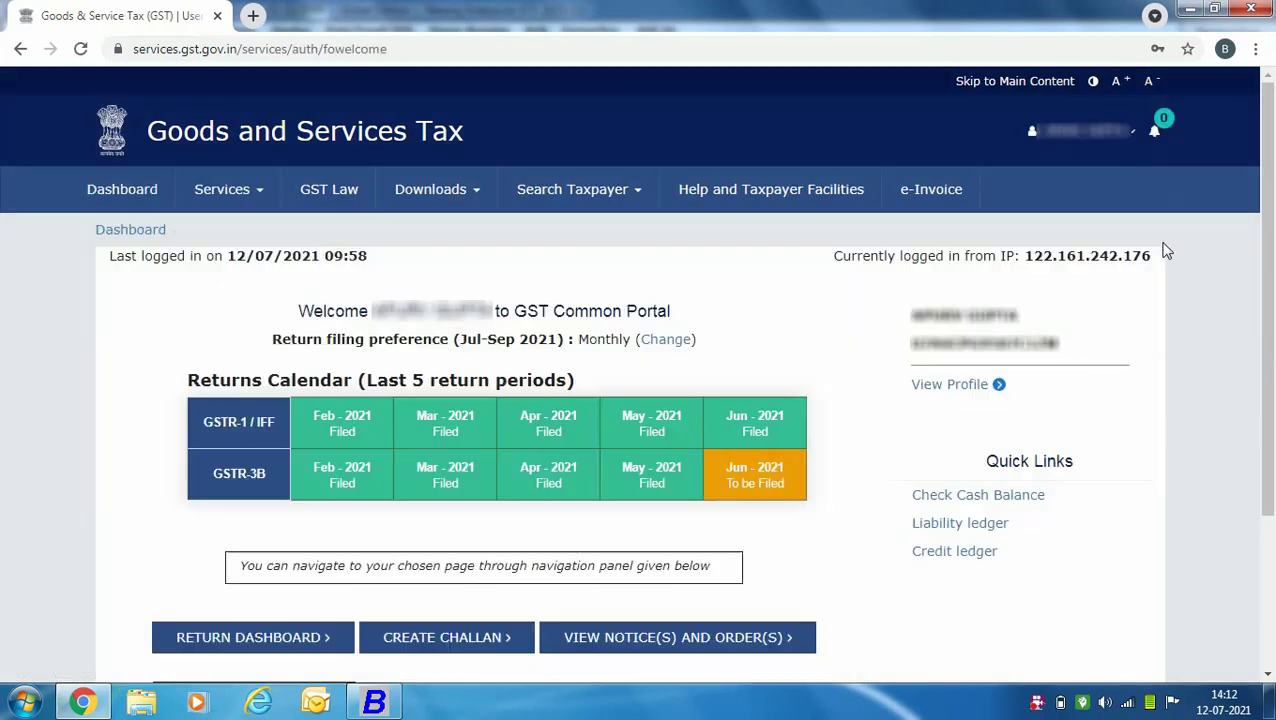
pyautogui.click(1080, 131)
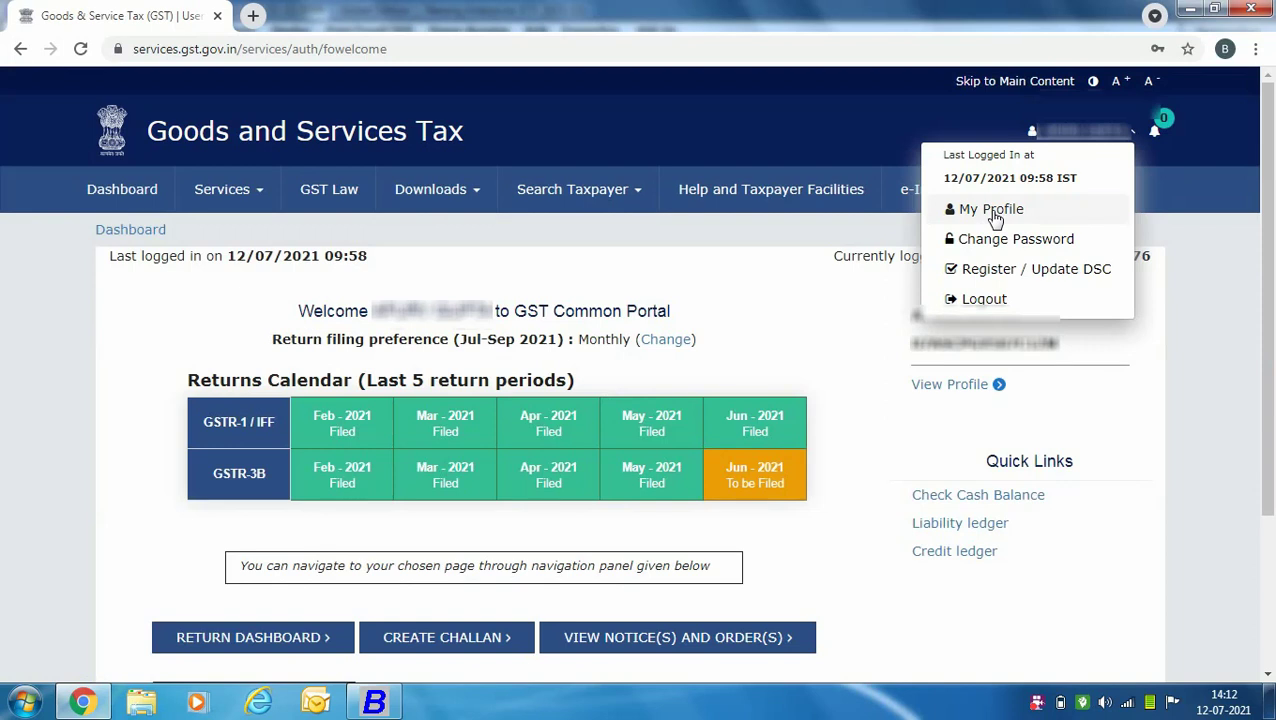
# - Under My Profile > Manage API Access, enable API requests for a 30-day session and confirm
pyautogui.click(993, 212)
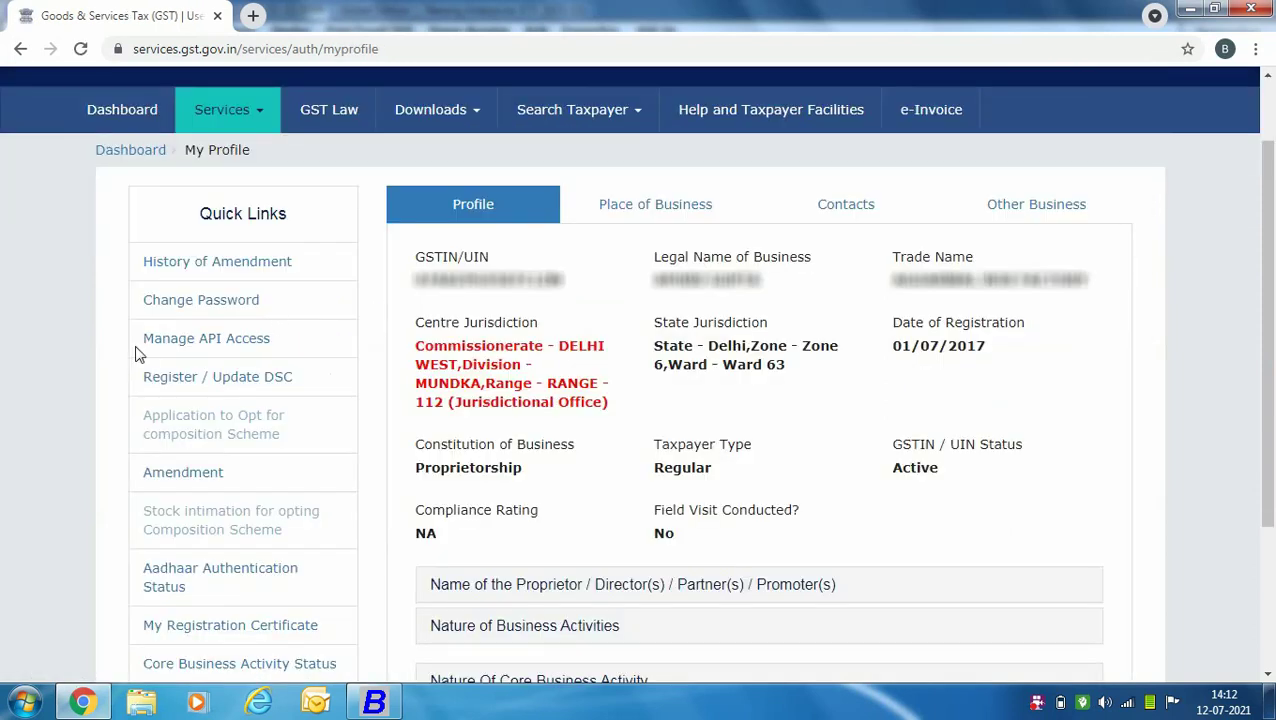
pyautogui.click(207, 343)
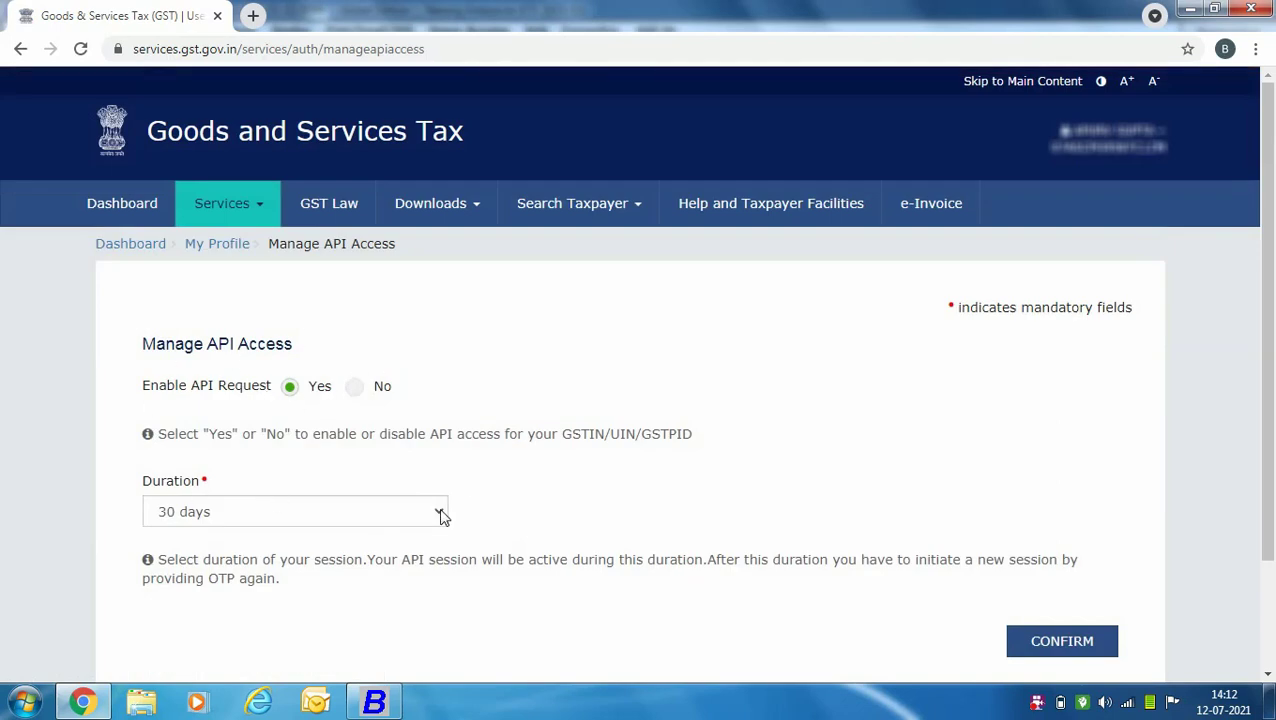
pyautogui.click(441, 513)
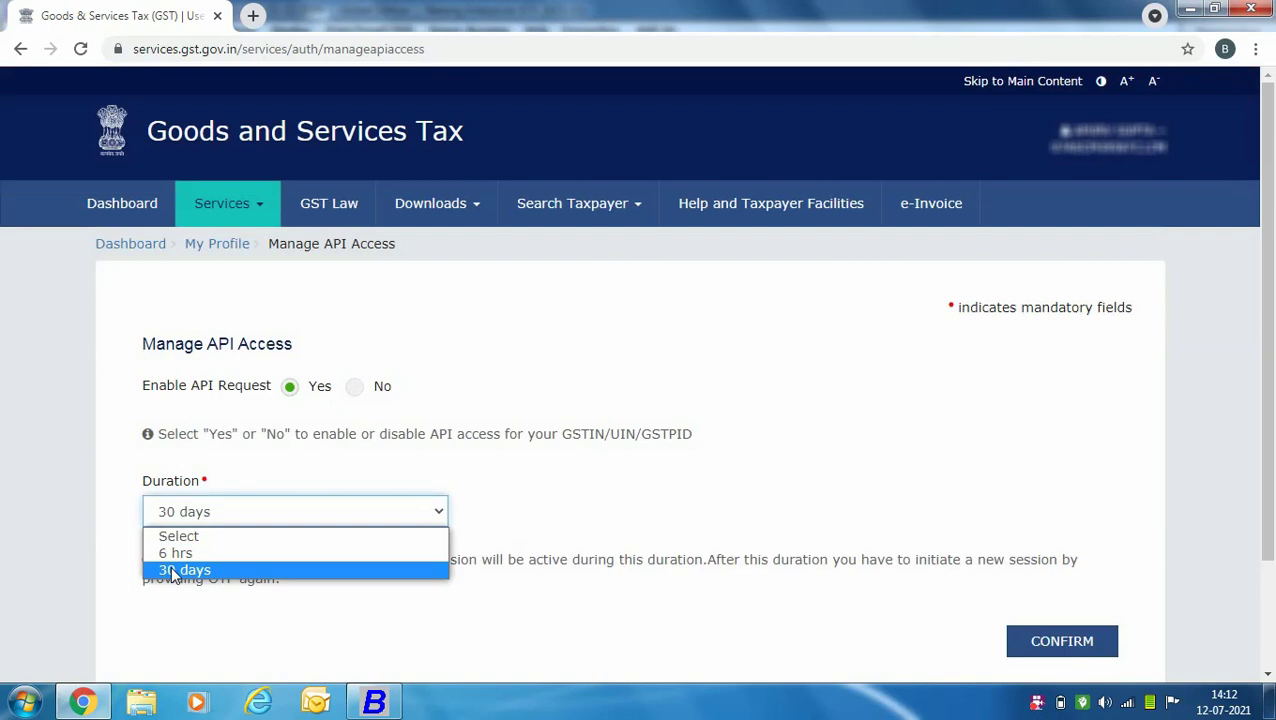
pyautogui.click(289, 571)
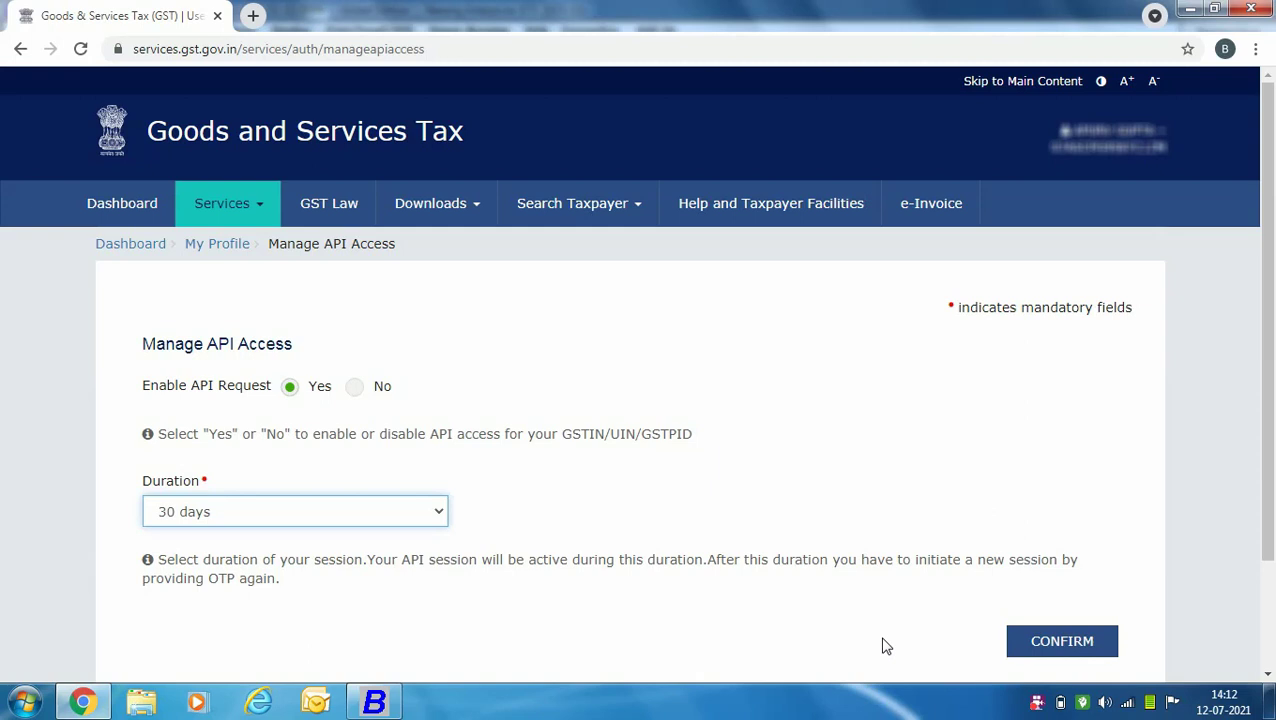
pyautogui.click(1045, 648)
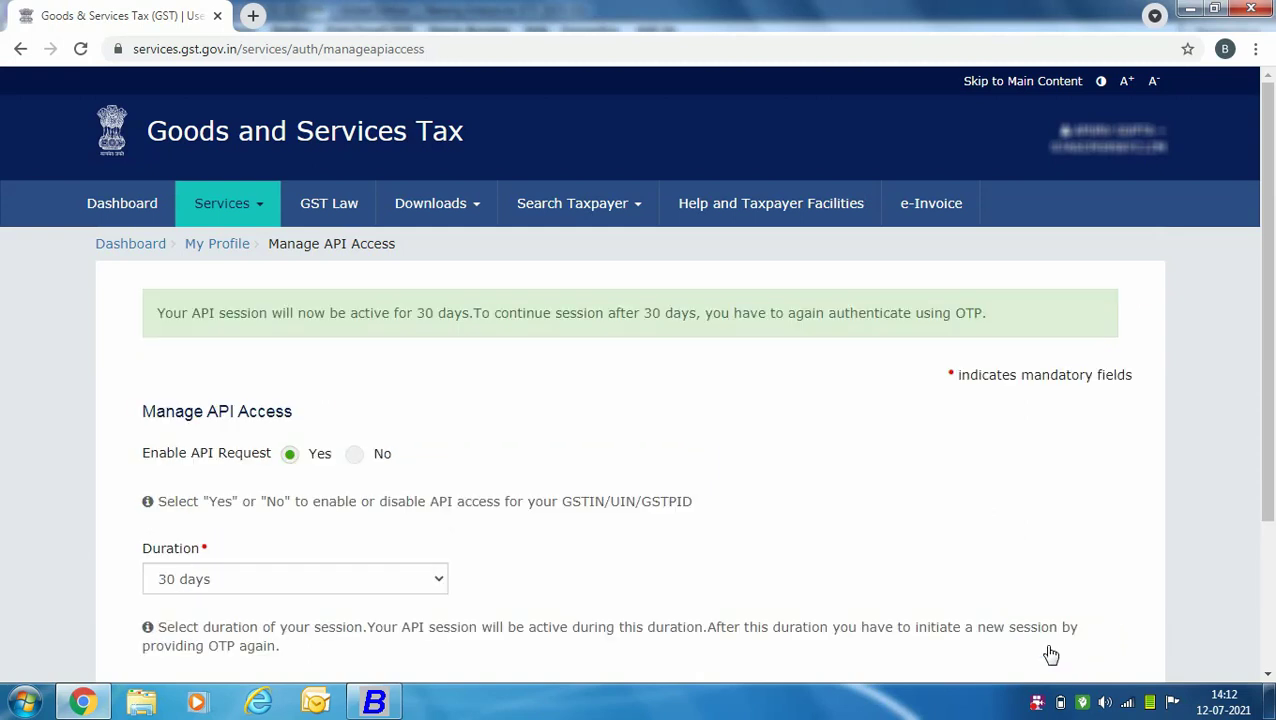
# - Search File Returns for 2021-22, Quarter 1 (Apr - Jun), April, and download GSTR1
pyautogui.scroll(-1, 1036, 634)
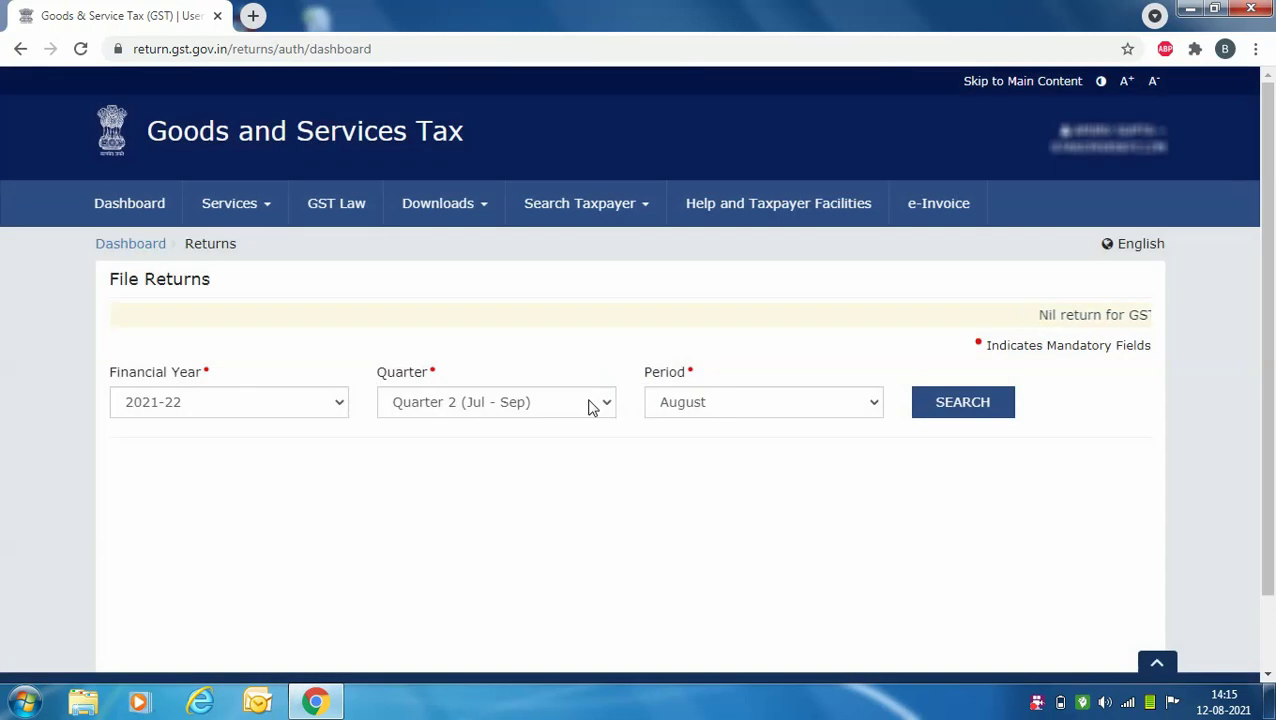
pyautogui.click(565, 412)
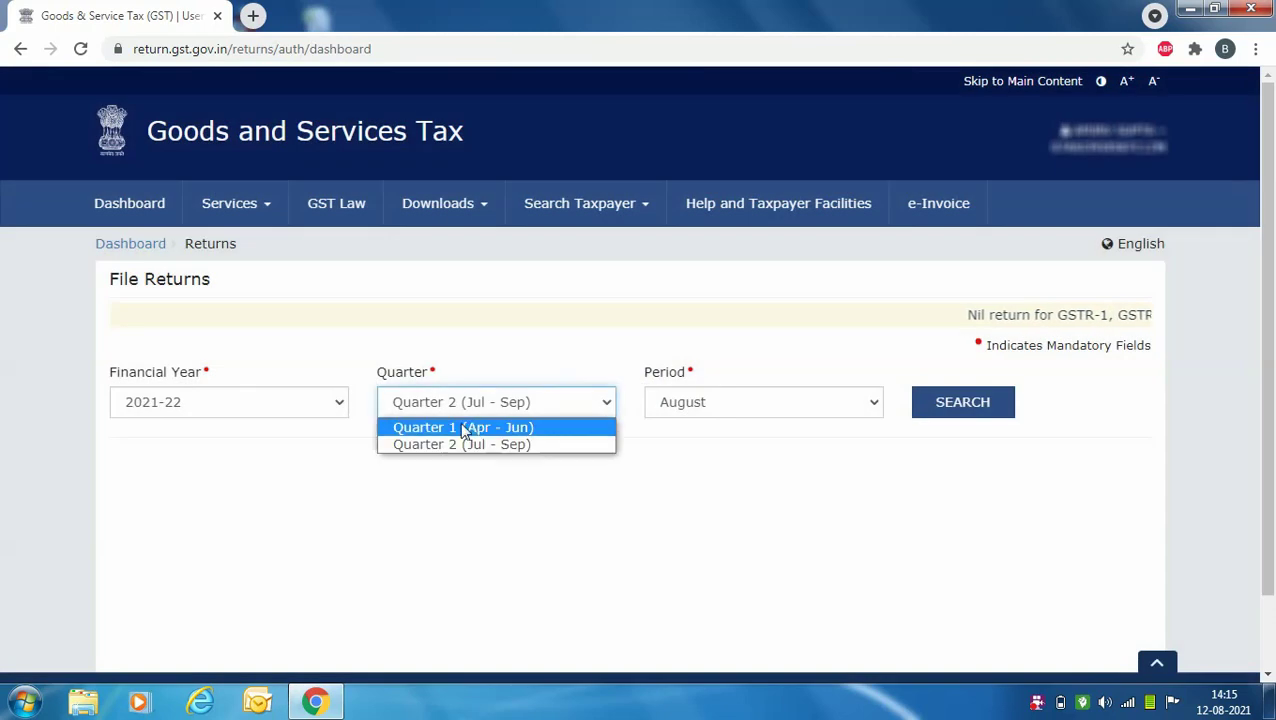
pyautogui.click(562, 426)
pyautogui.click(675, 408)
pyautogui.click(779, 440)
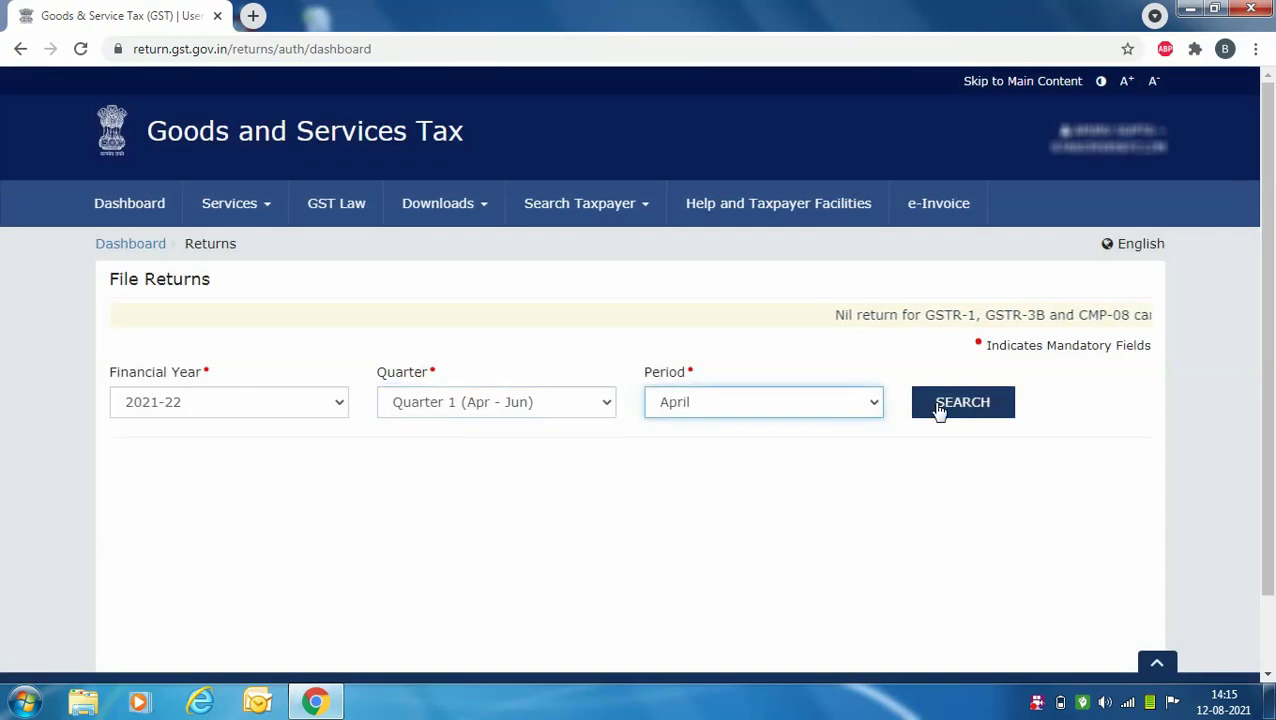
pyautogui.click(928, 412)
pyautogui.scroll(-3, 598, 624)
pyautogui.scroll(-1, 606, 640)
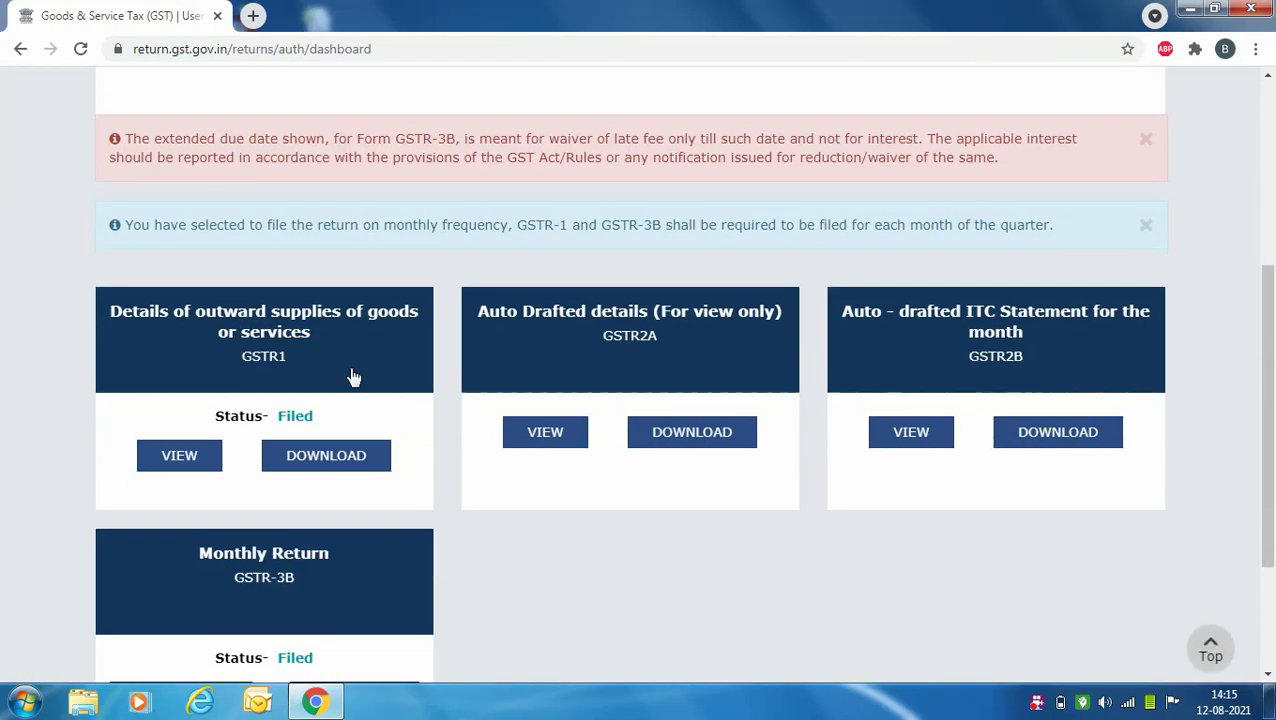
pyautogui.click(283, 458)
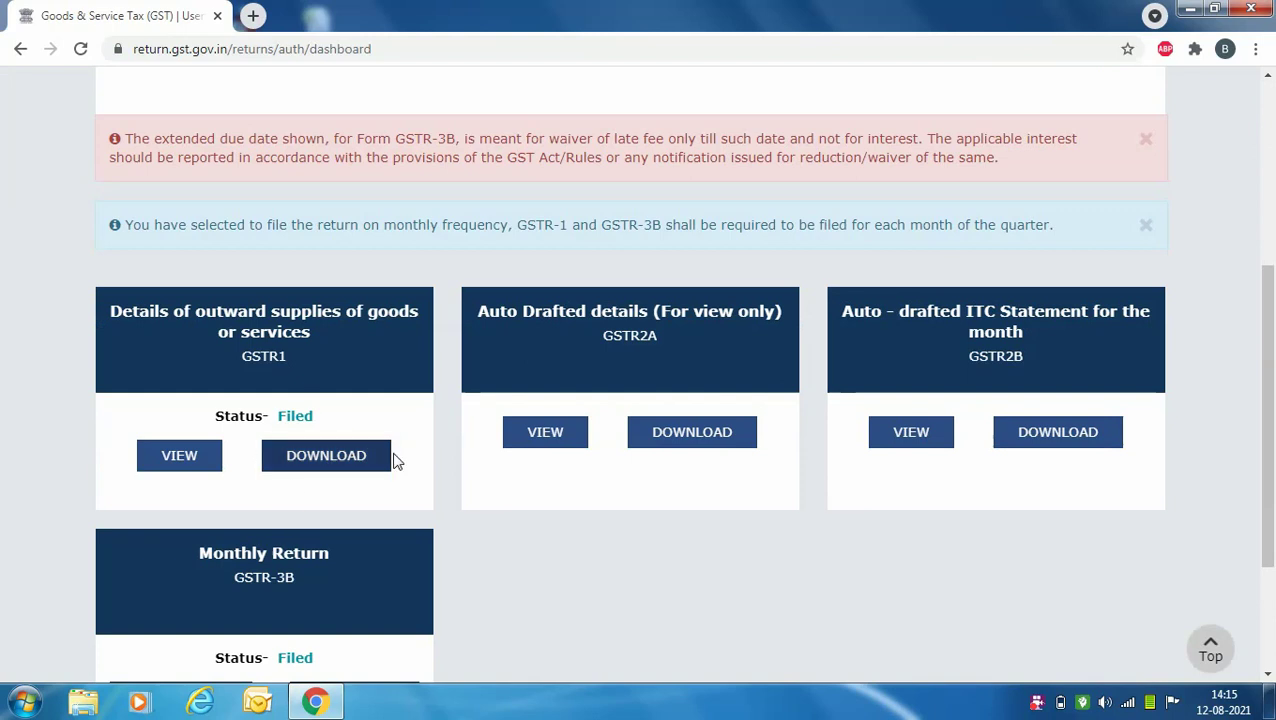
# - Generate the GSTR-1 JSON file and download it as File 1
pyautogui.click(319, 458)
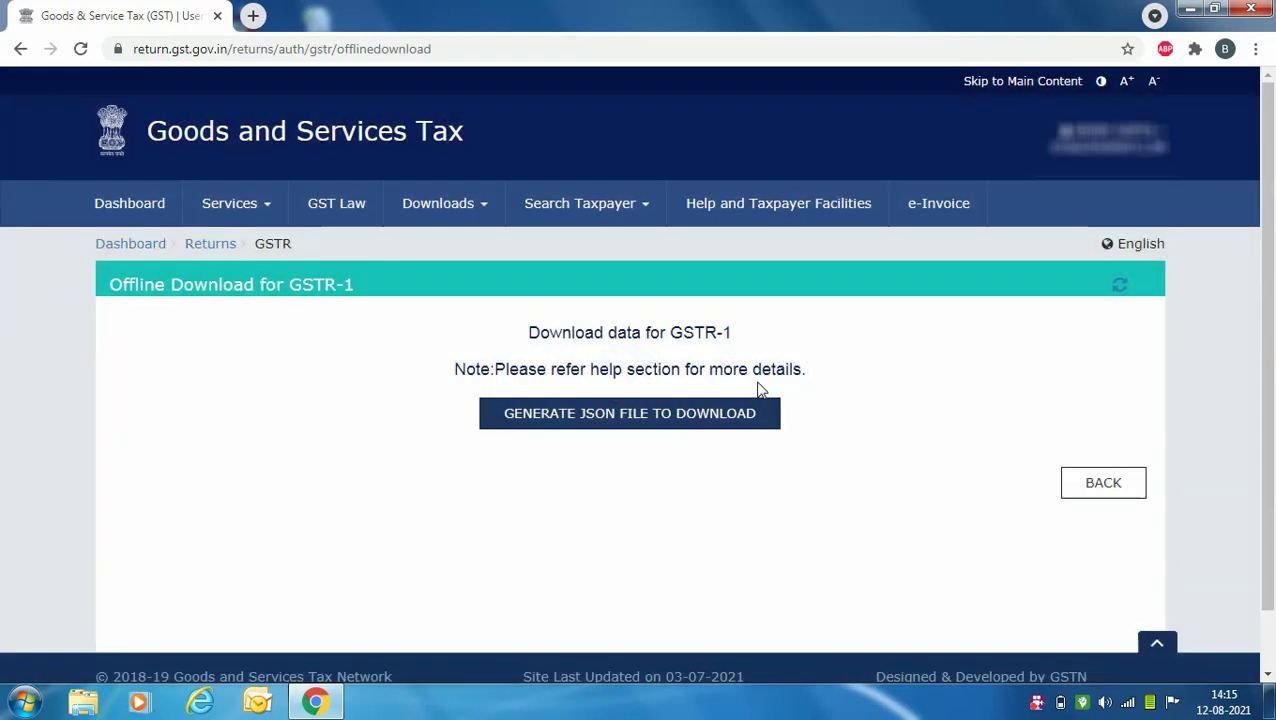
pyautogui.click(550, 418)
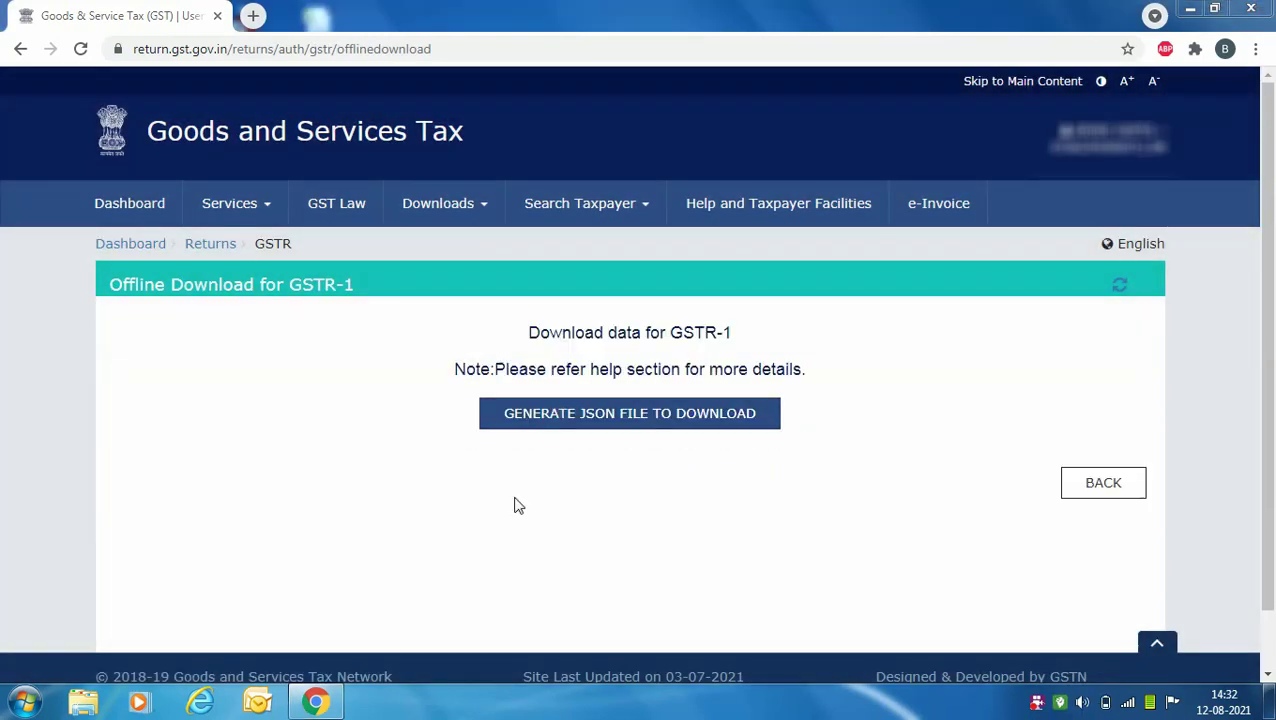
pyautogui.click(556, 410)
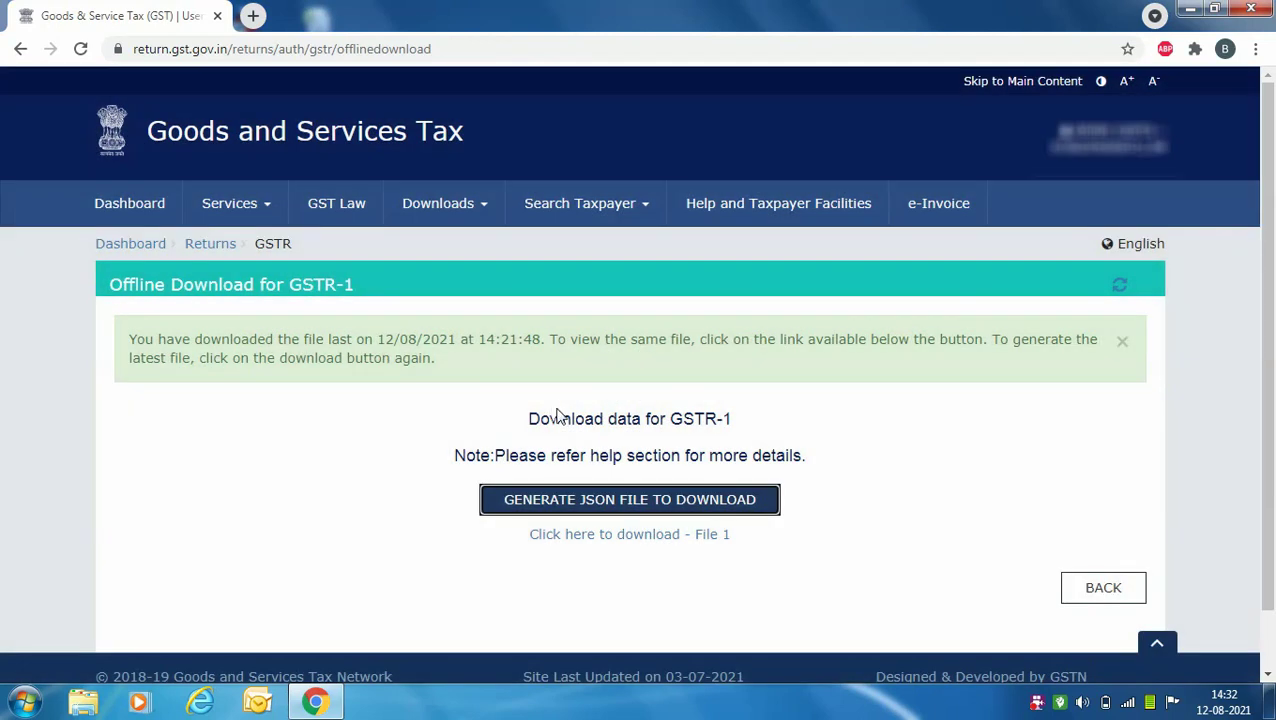
pyautogui.click(607, 536)
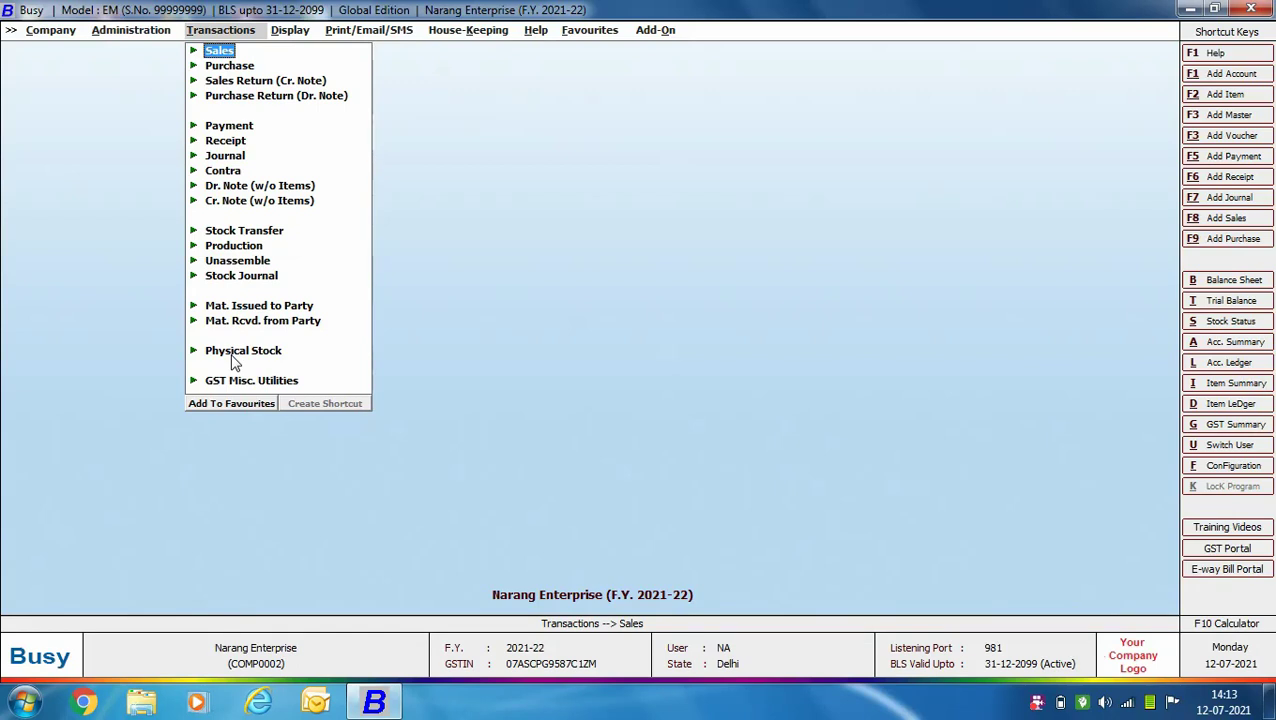
# - Open Download GSTR-1 from GST Misc. Utilities > Download GSTR JSON Data
pyautogui.click(237, 381)
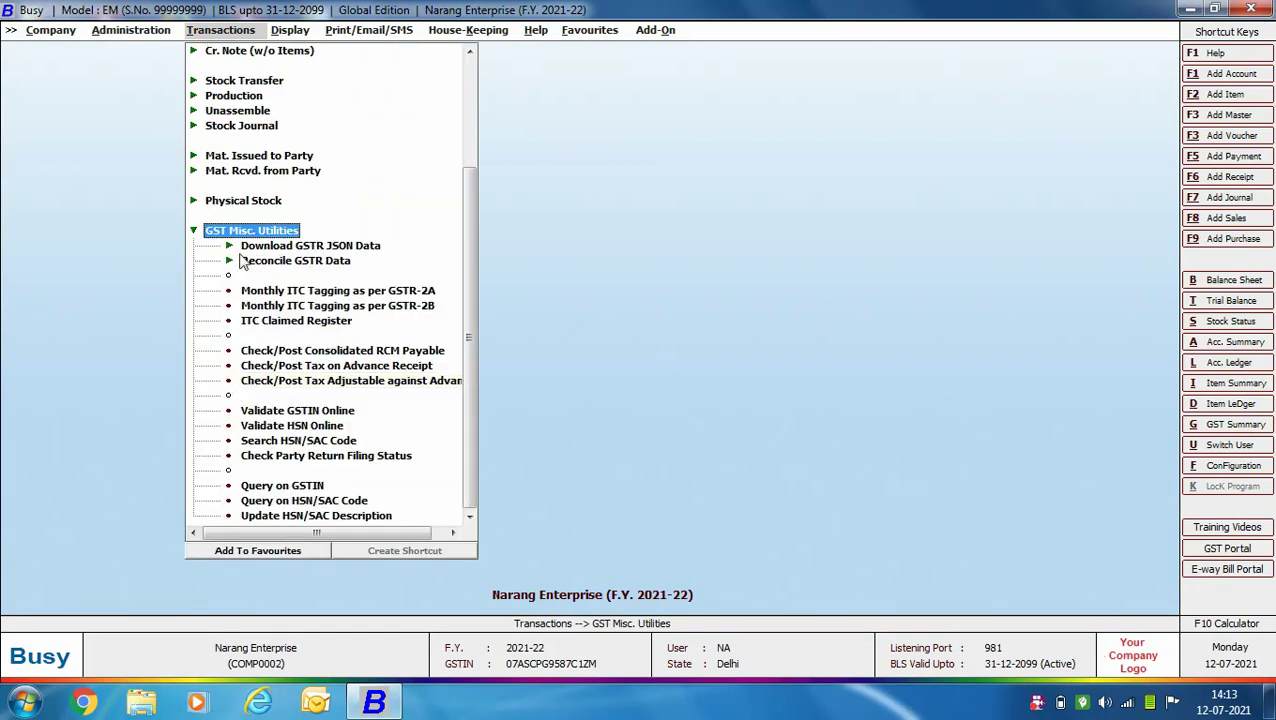
pyautogui.click(315, 247)
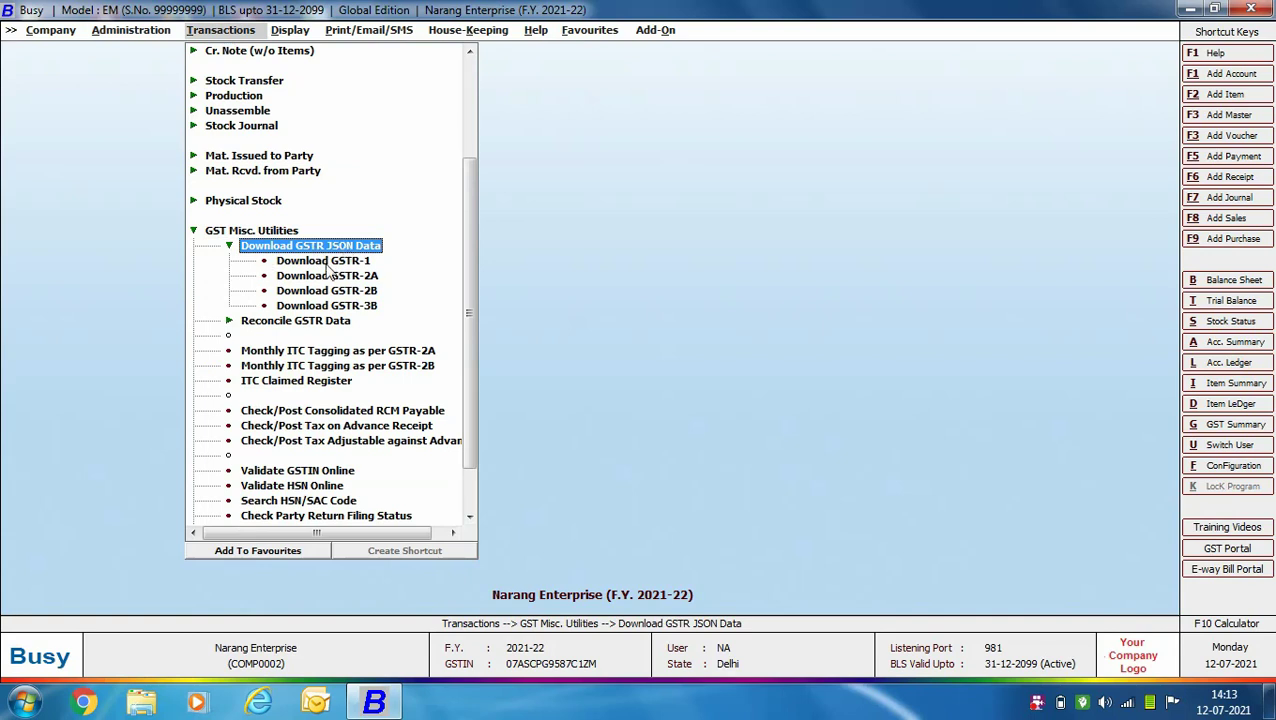
pyautogui.doubleClick(325, 262)
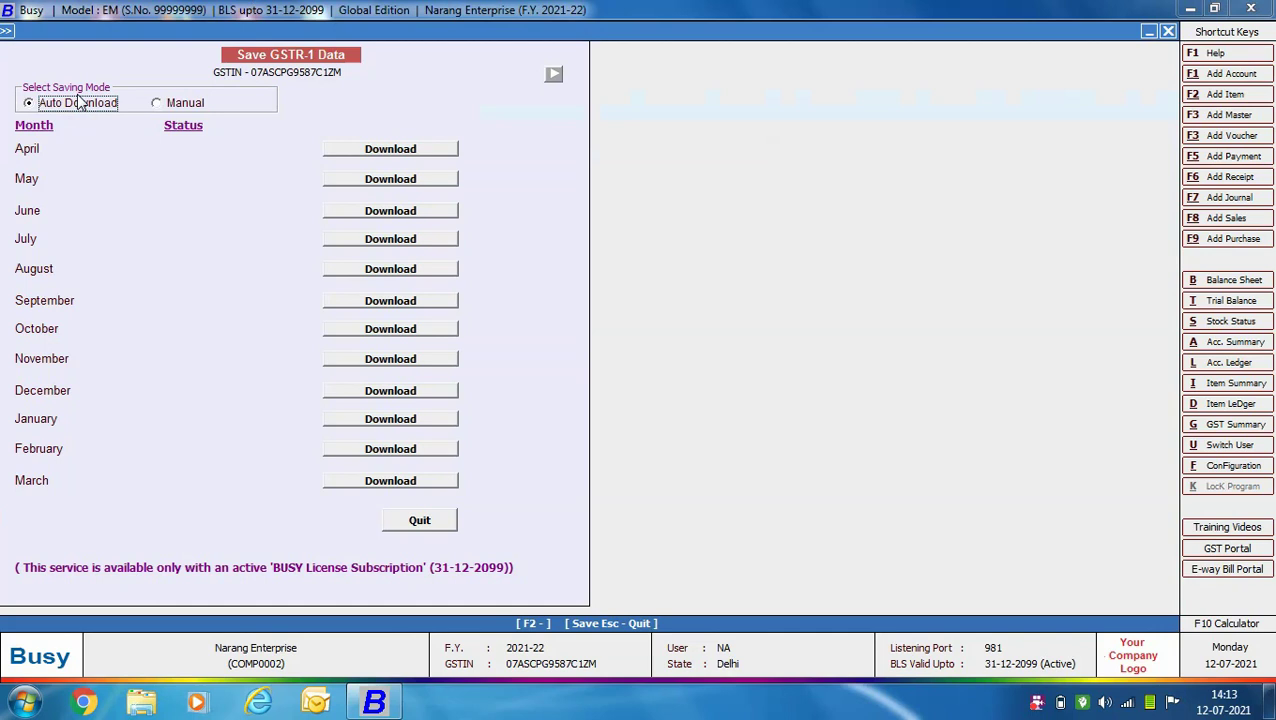
# - Download April's GSTR-1 data, entering the one-time password when asked
pyautogui.click(352, 148)
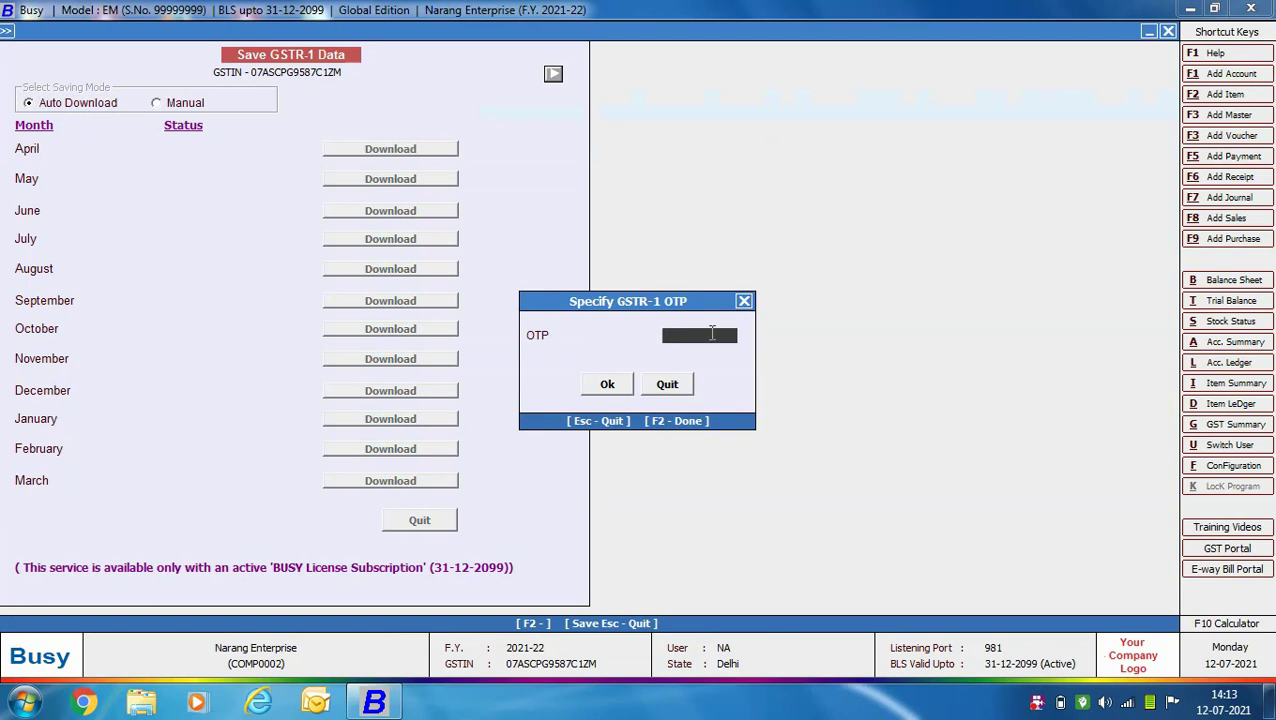
pyautogui.click(607, 384)
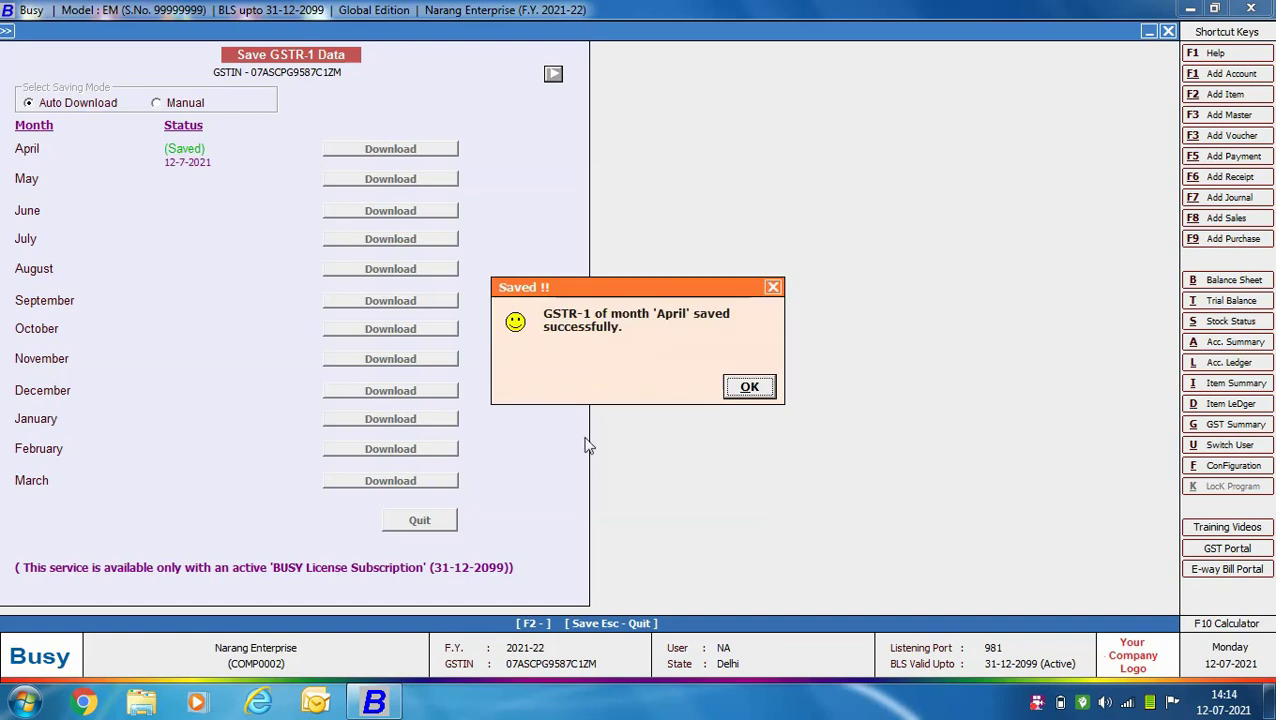
pyautogui.click(730, 386)
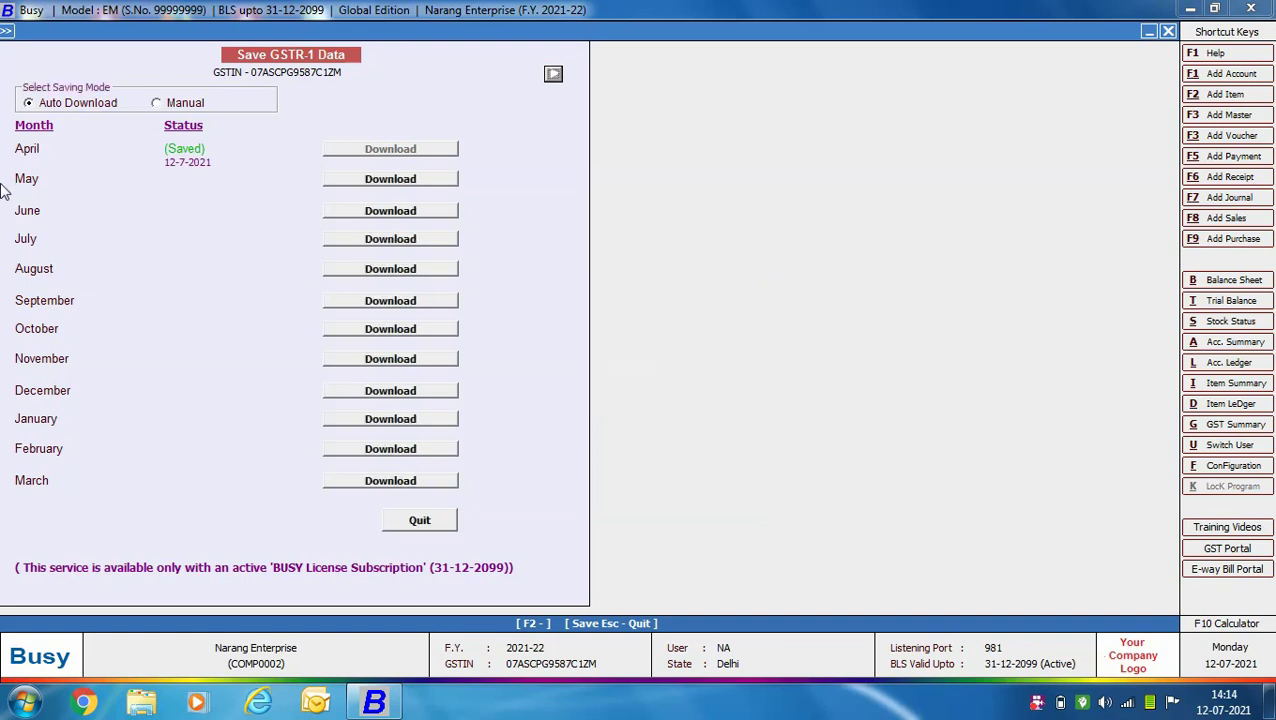
# - Download May and June GSTR-1 data, then switch the saving mode to Manual
pyautogui.click(344, 181)
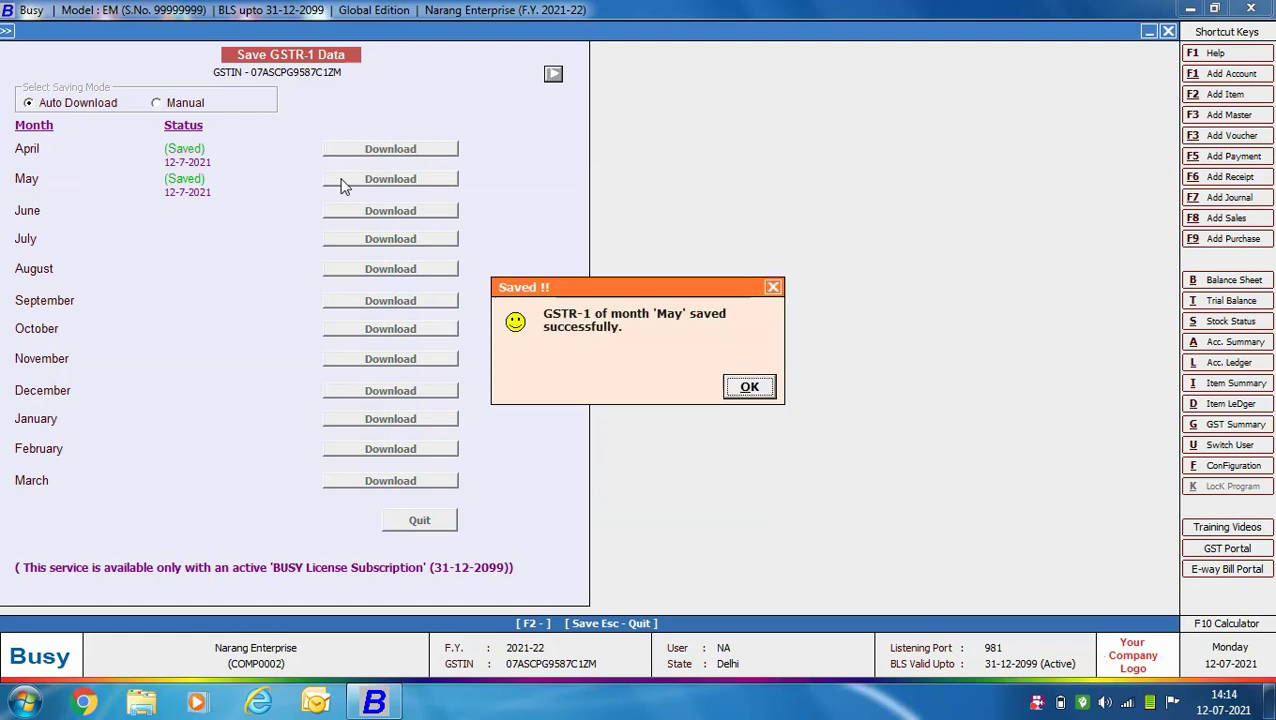
pyautogui.click(740, 385)
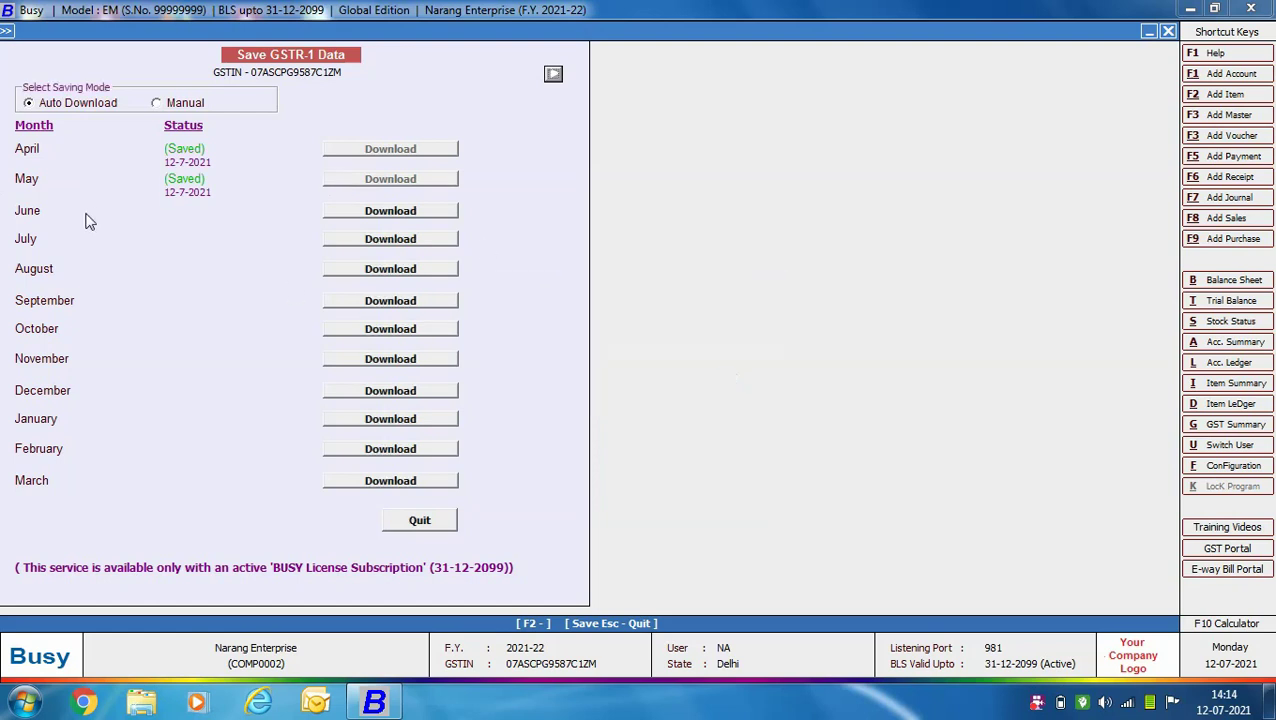
pyautogui.click(392, 213)
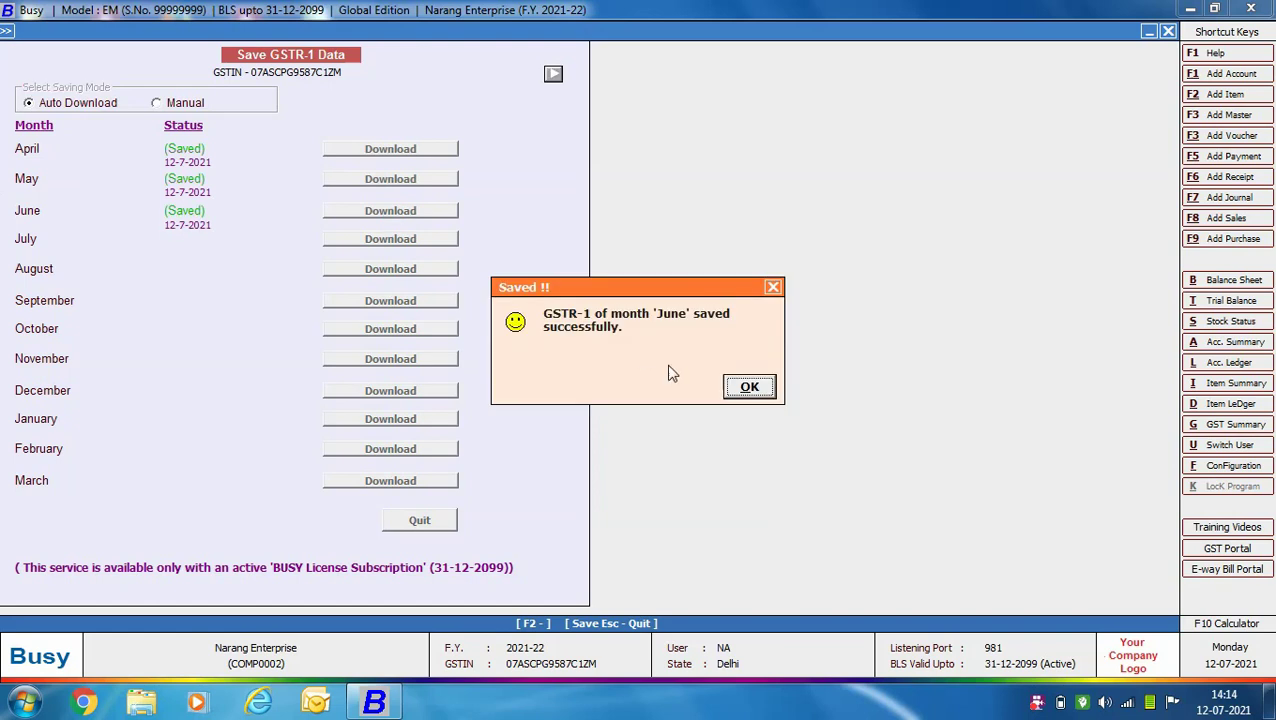
pyautogui.click(746, 386)
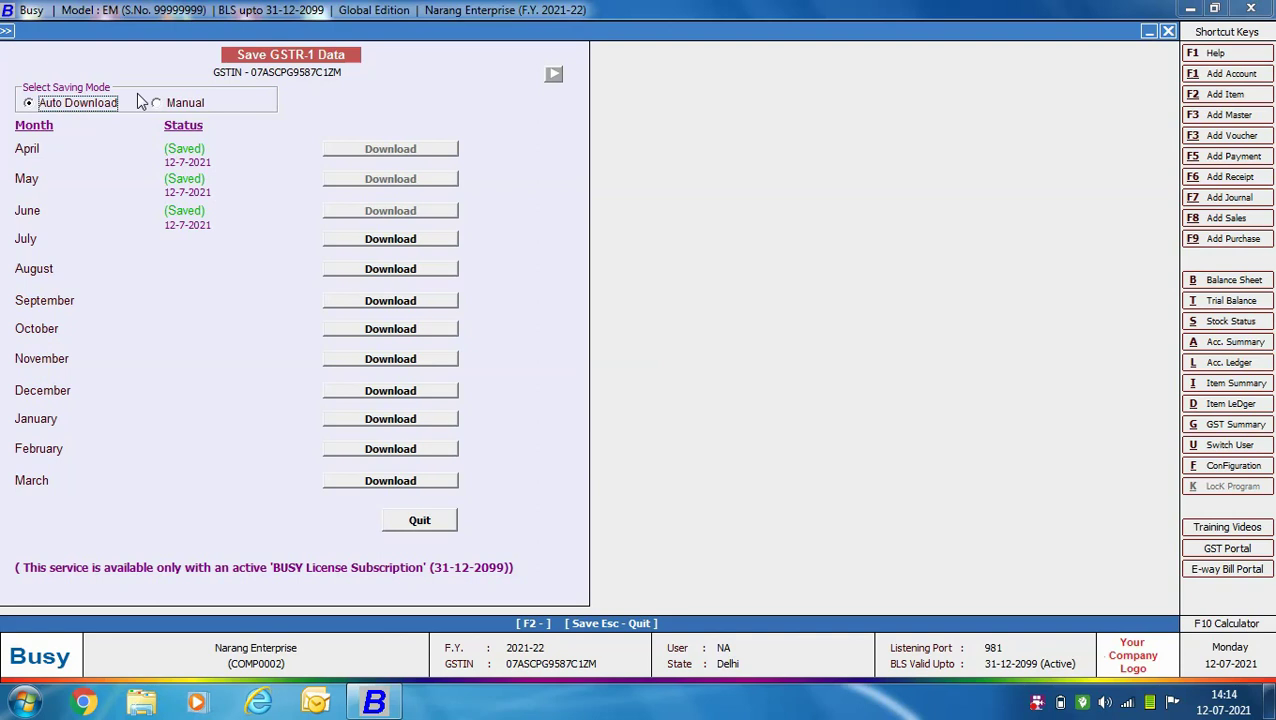
pyautogui.click(157, 103)
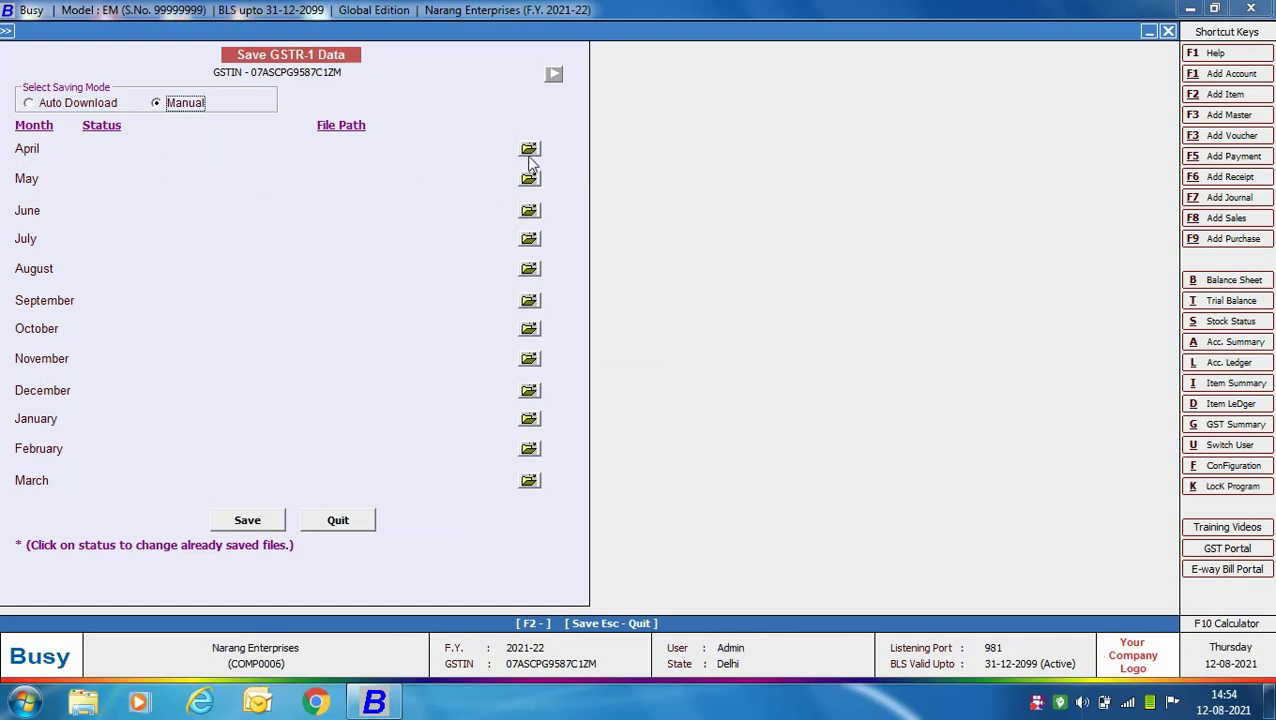
# - Attach the downloaded GSTR-1 JSON file from Downloads to April and save it
pyautogui.click(529, 148)
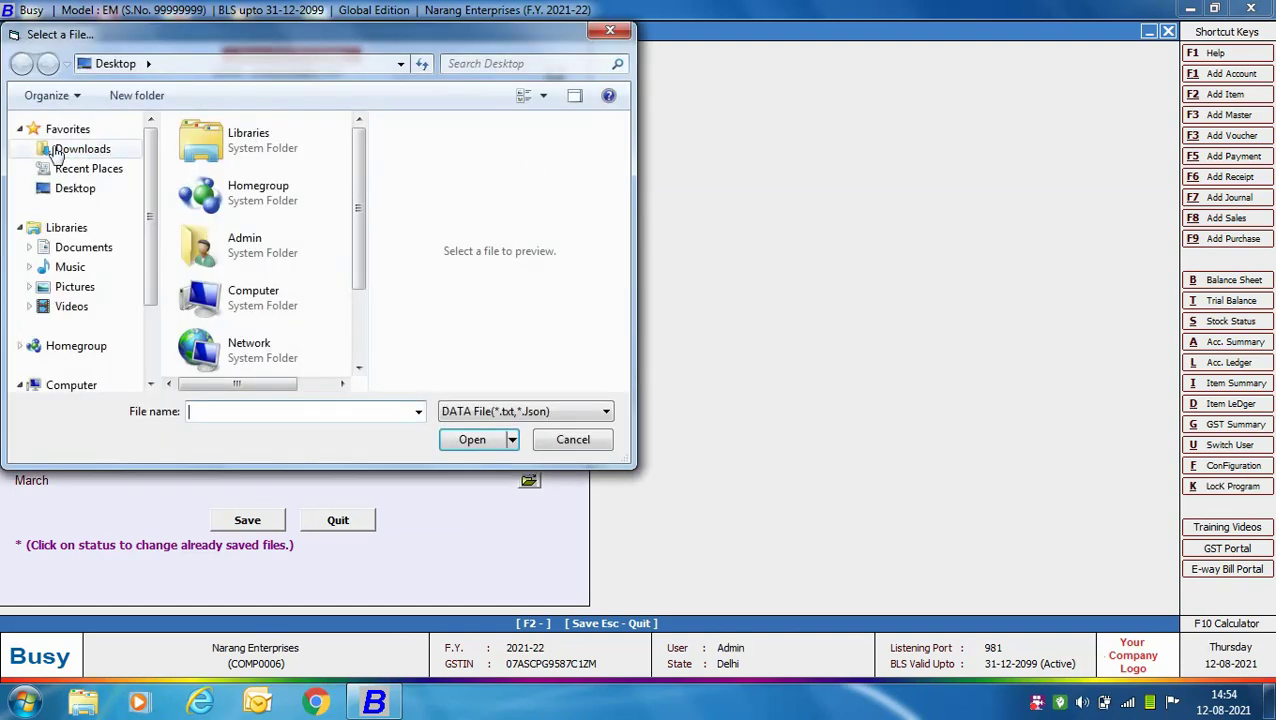
pyautogui.click(80, 149)
pyautogui.click(225, 200)
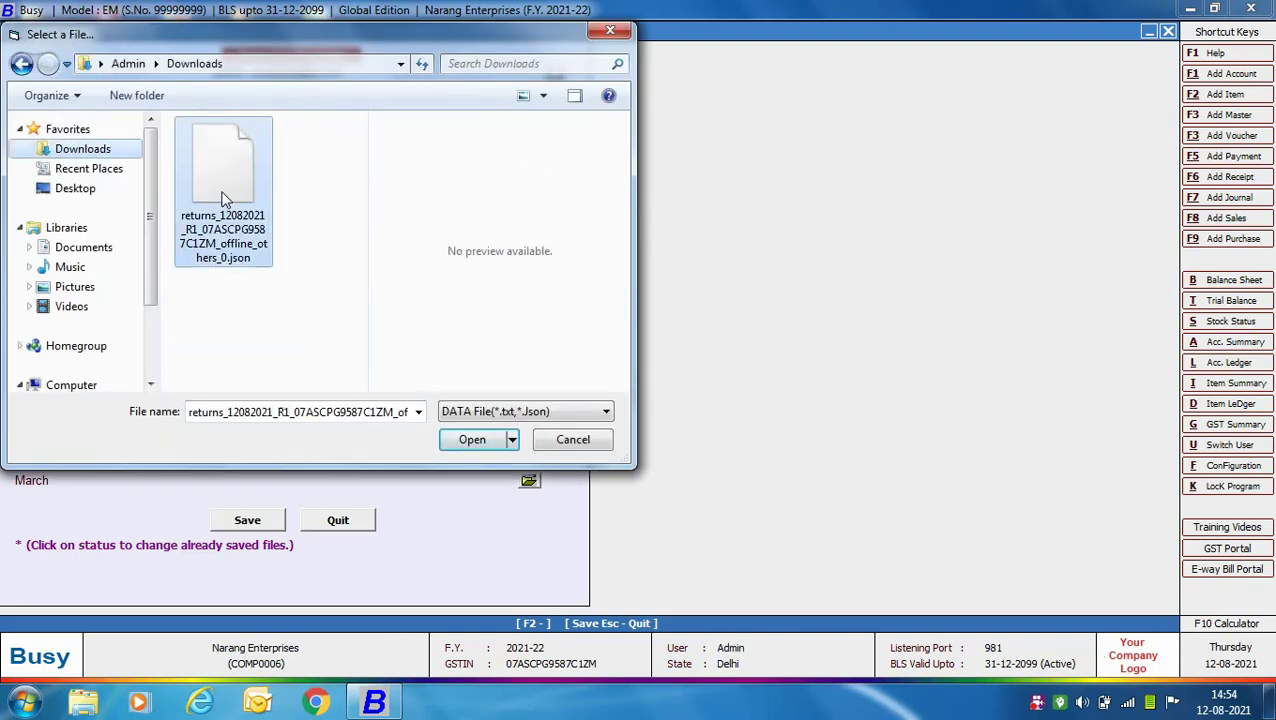
pyautogui.click(456, 440)
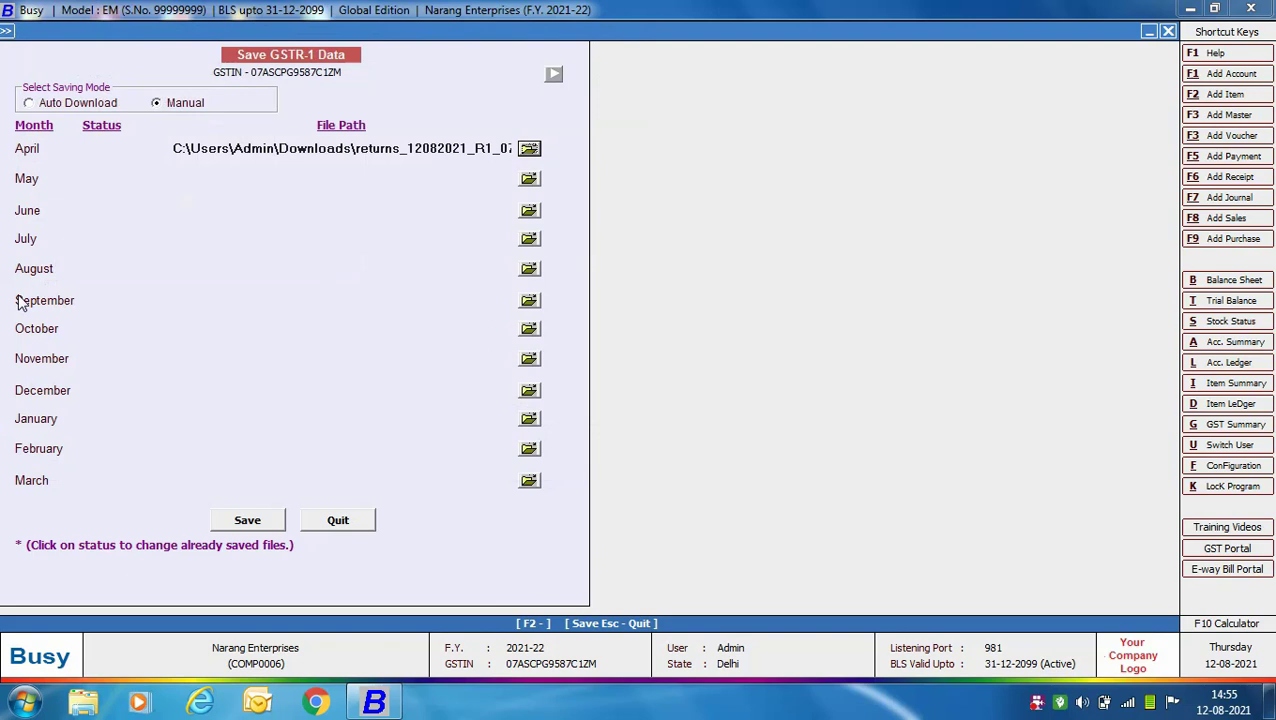
pyautogui.click(242, 524)
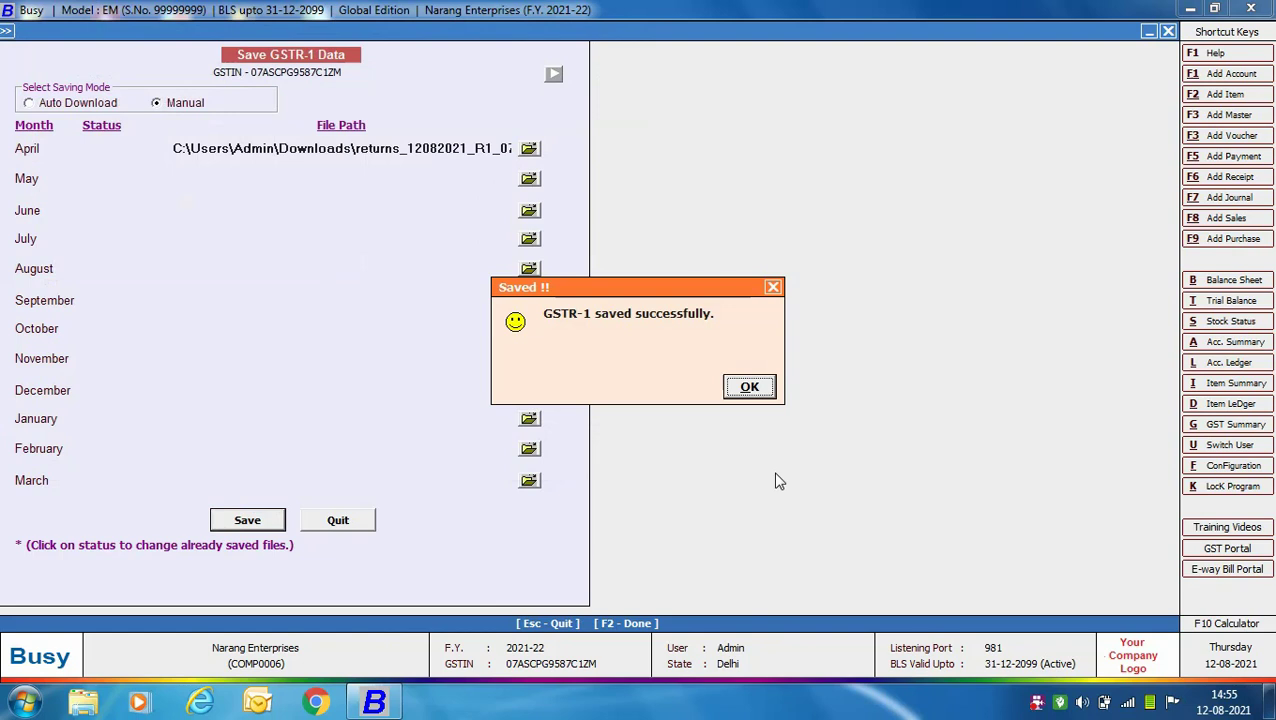
pyautogui.click(748, 386)
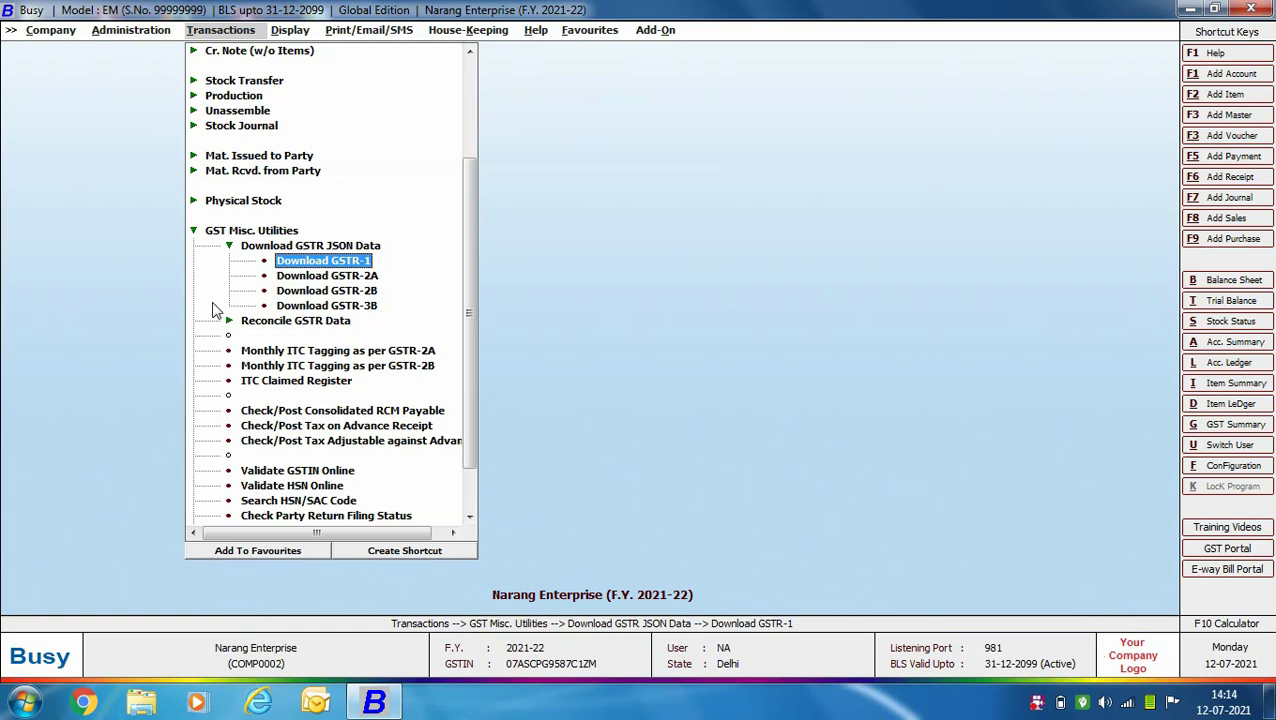
# - Launch Reconcile GSTR-1 from the Reconcile GSTR Data options
pyautogui.click(330, 322)
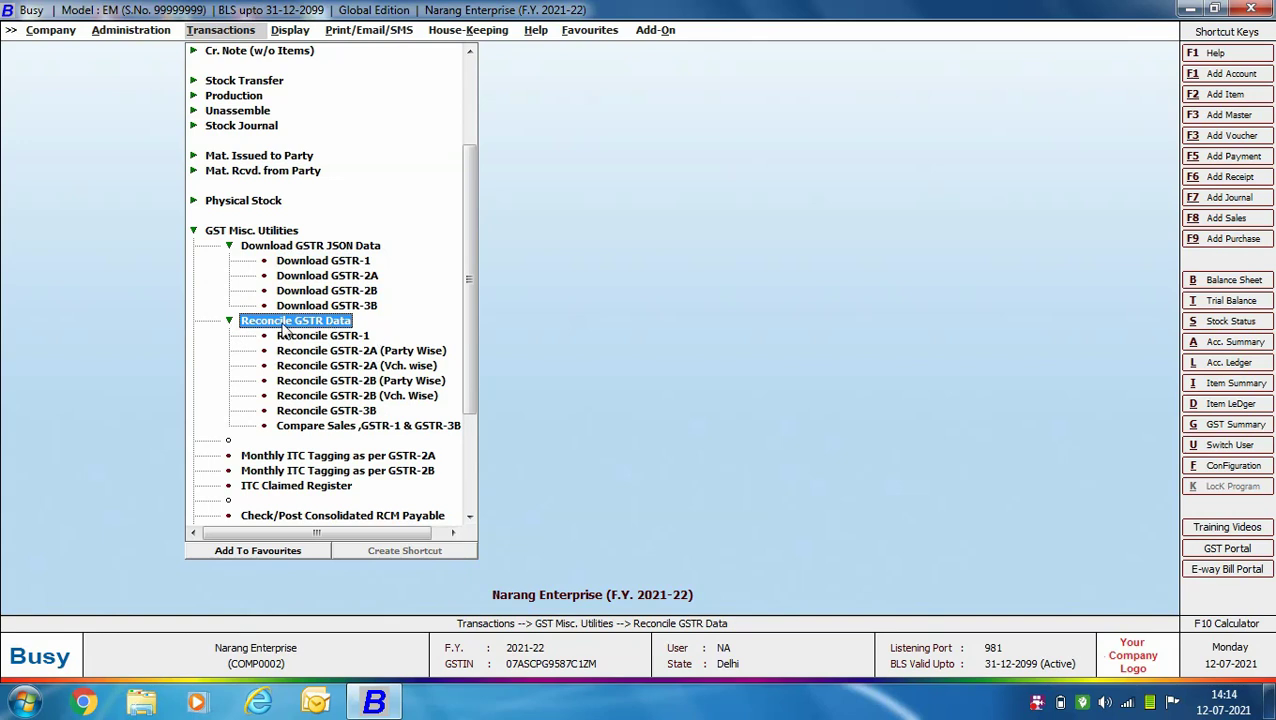
pyautogui.click(315, 336)
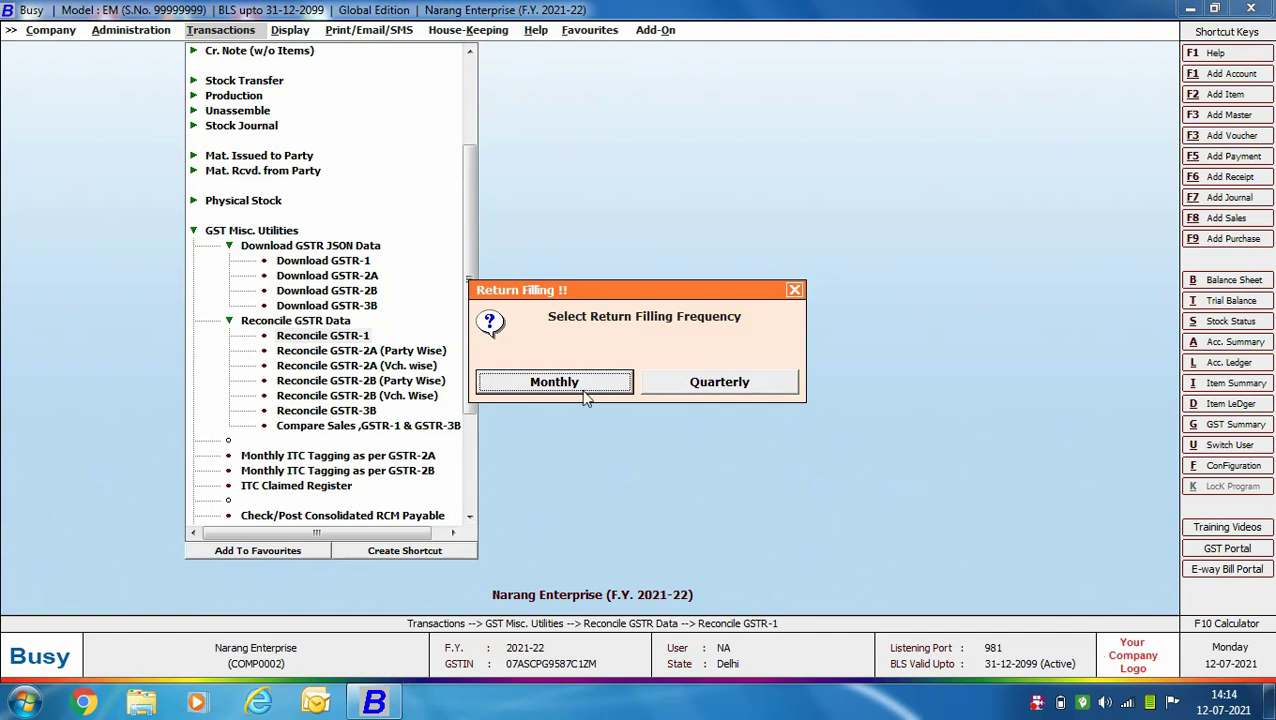
# - Choose monthly filing and set the reconciliation period to April–June with Ignore Diff 1
pyautogui.click(582, 390)
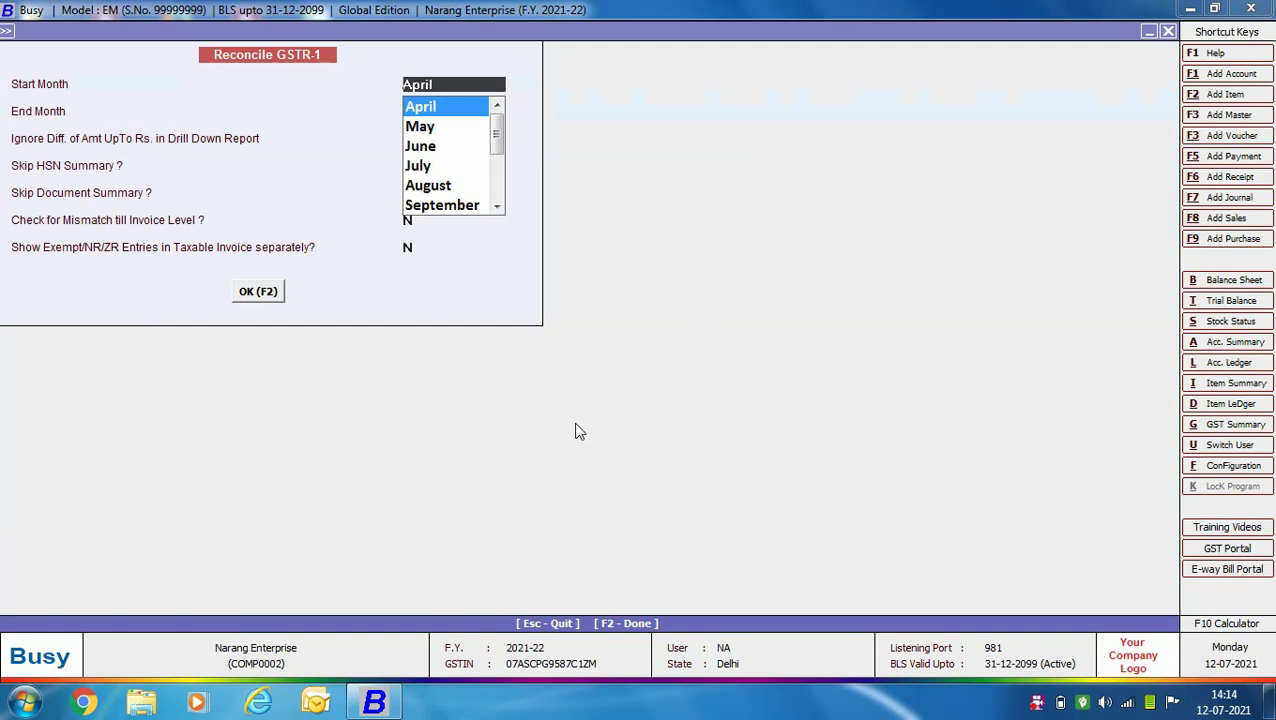
pyautogui.press('Return')
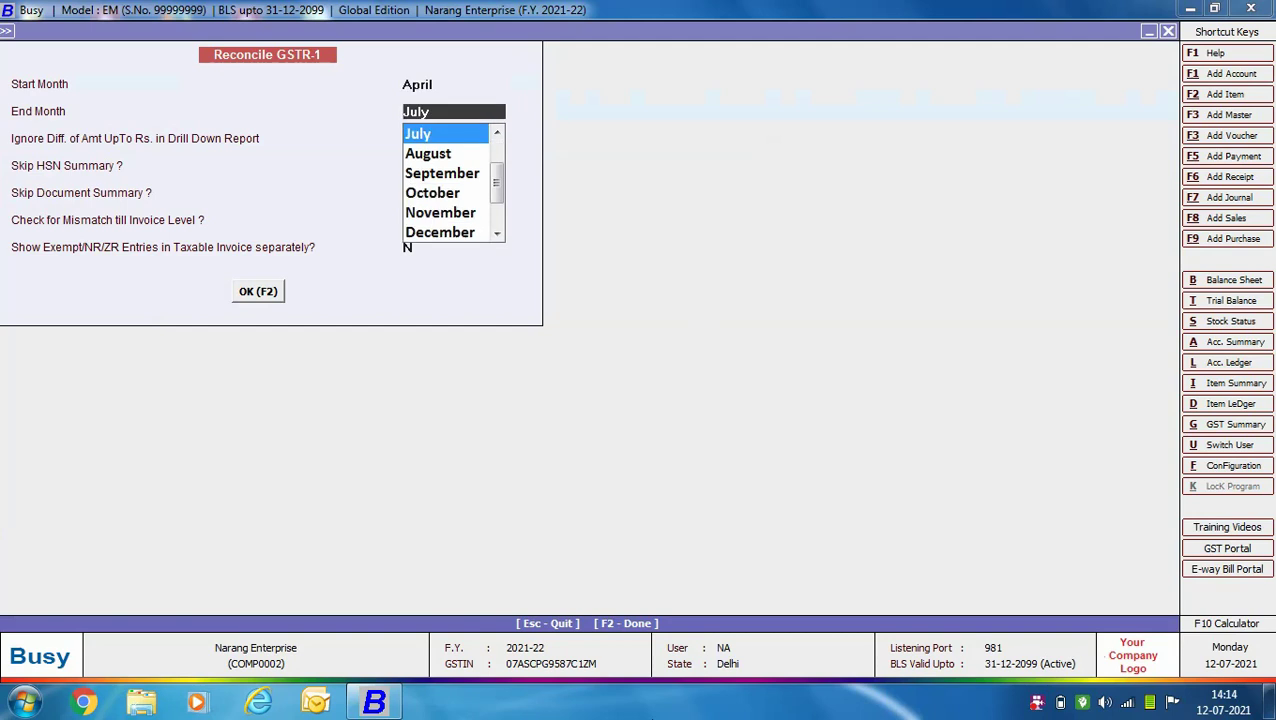
pyautogui.write('jun')
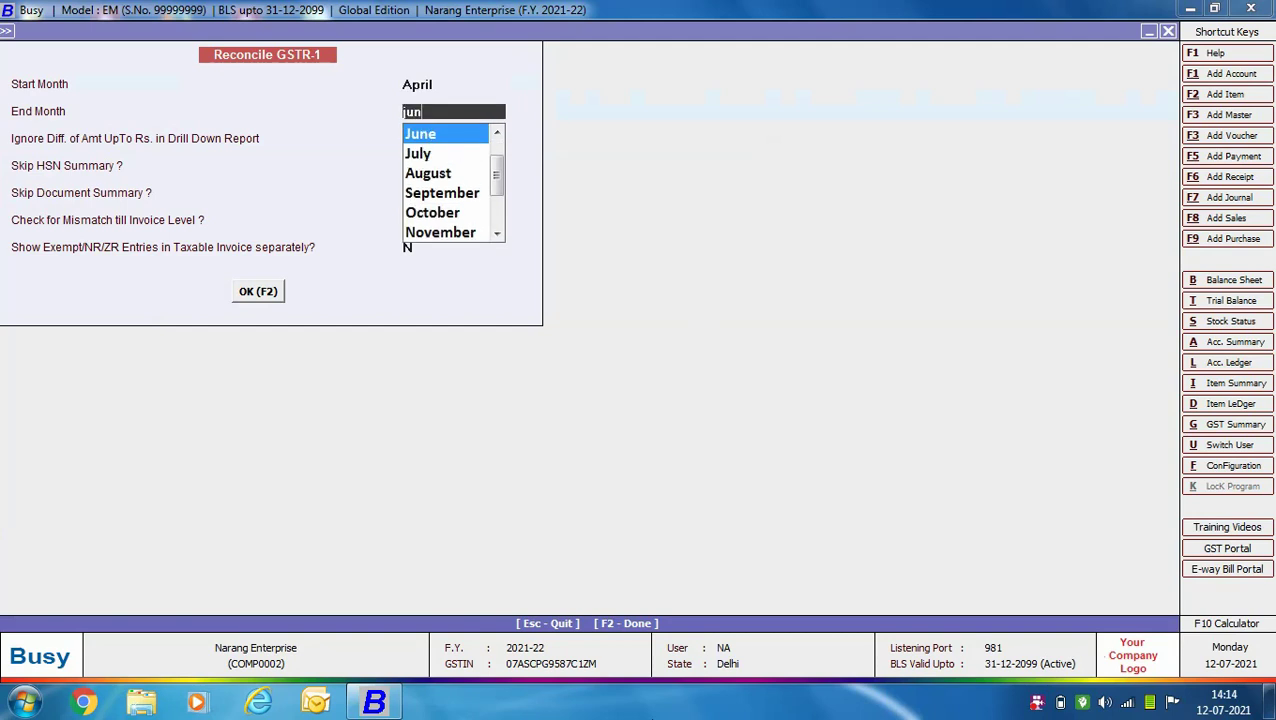
pyautogui.press('Return')
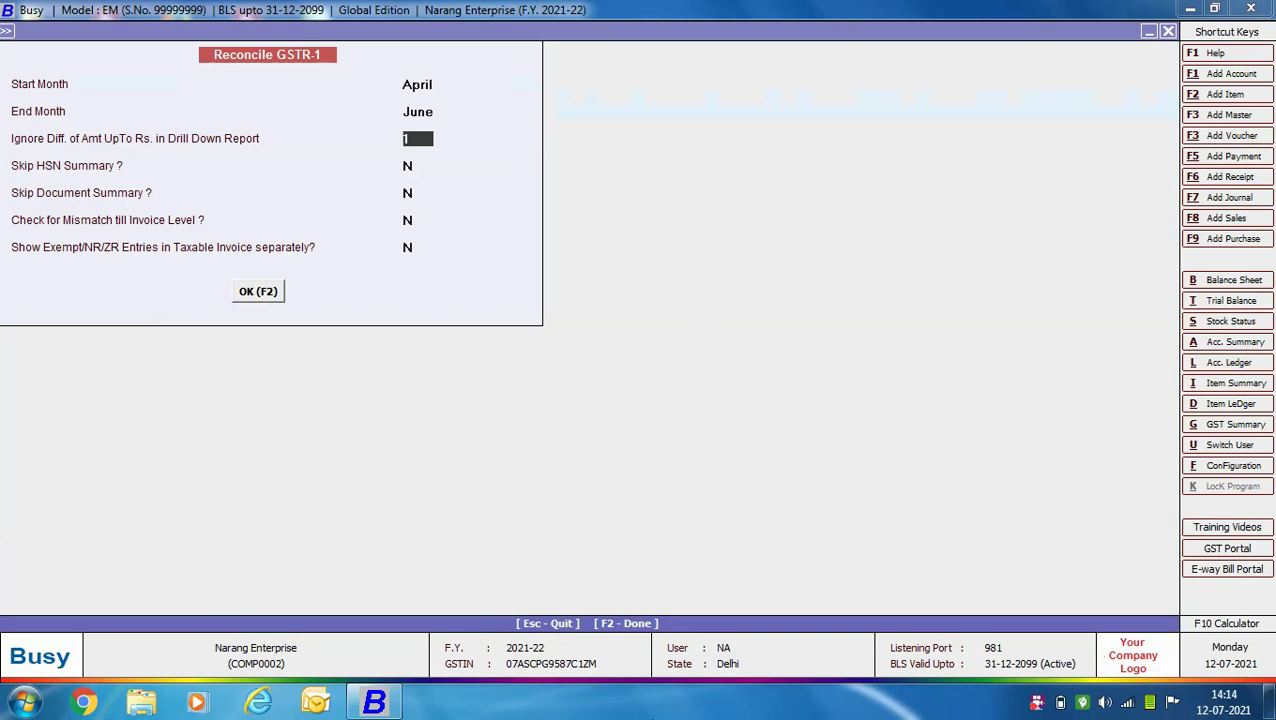
pyautogui.press('Return')
pyautogui.press('Return')
pyautogui.press('Return')
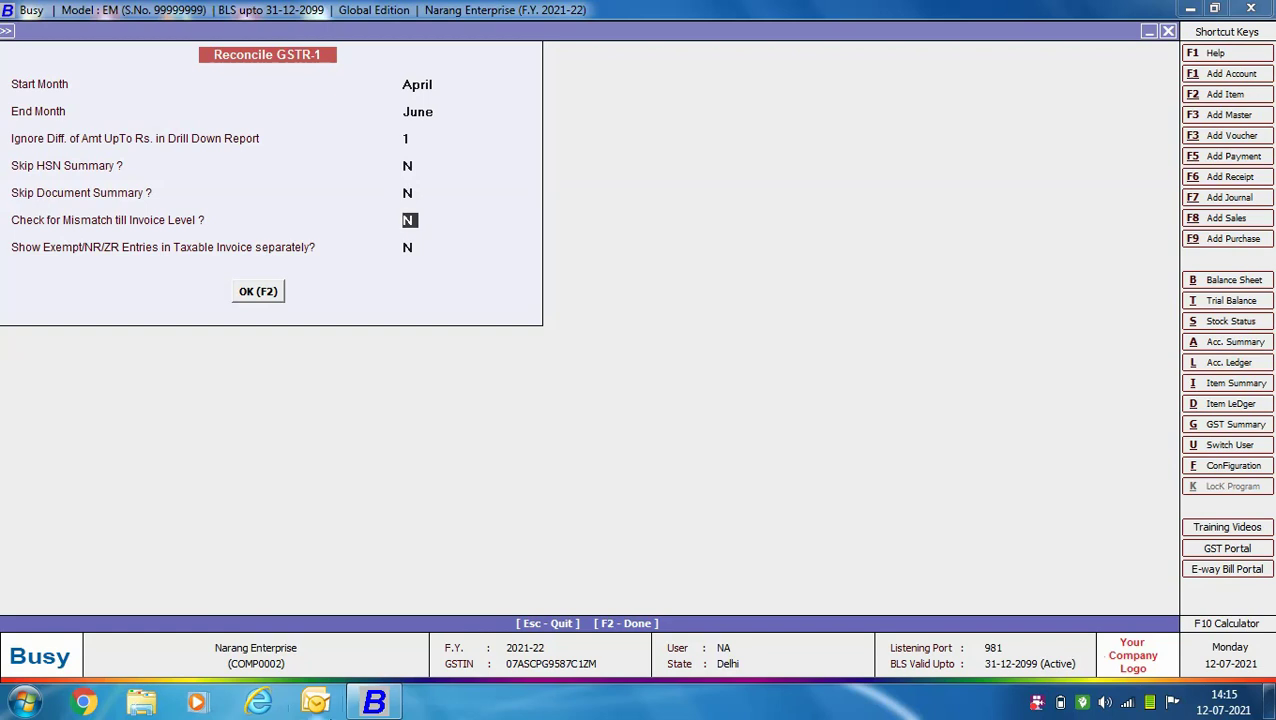
# - Turn on invoice-level mismatch checking, keep the exempt entries option, and generate the April–June report
pyautogui.write('y')
pyautogui.press('Return')
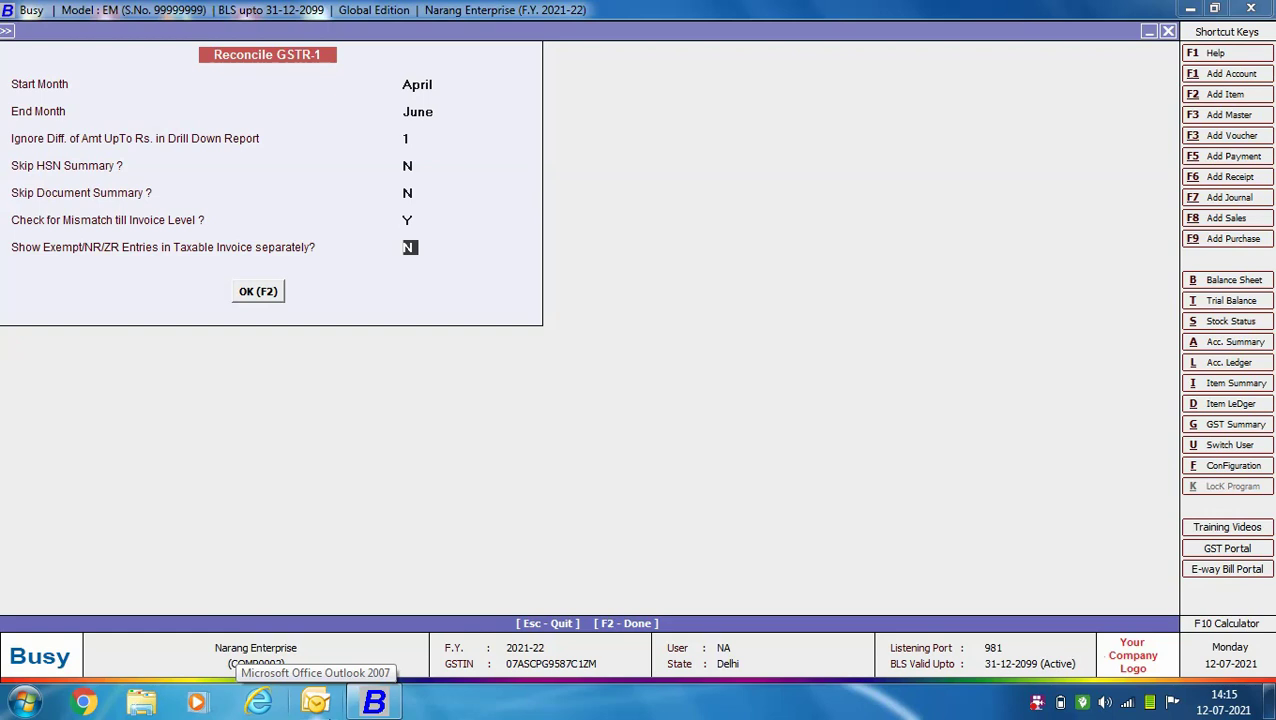
pyautogui.press('Return')
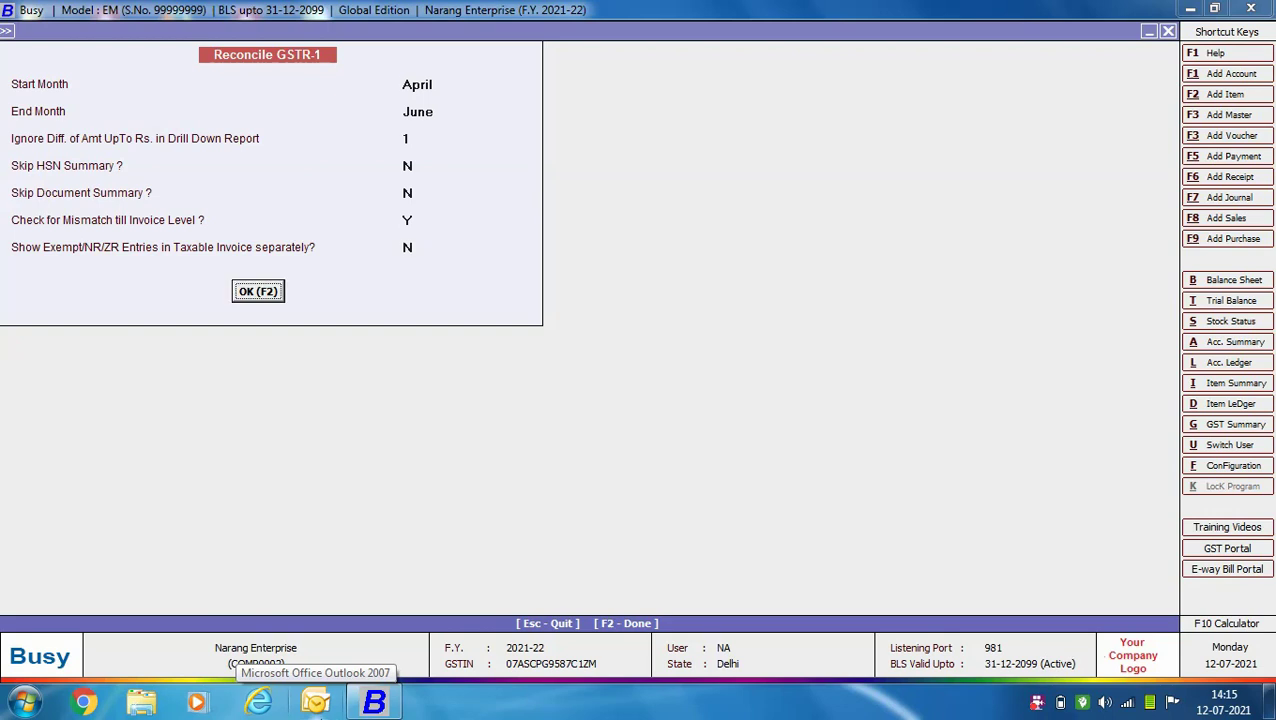
pyautogui.press('Return')
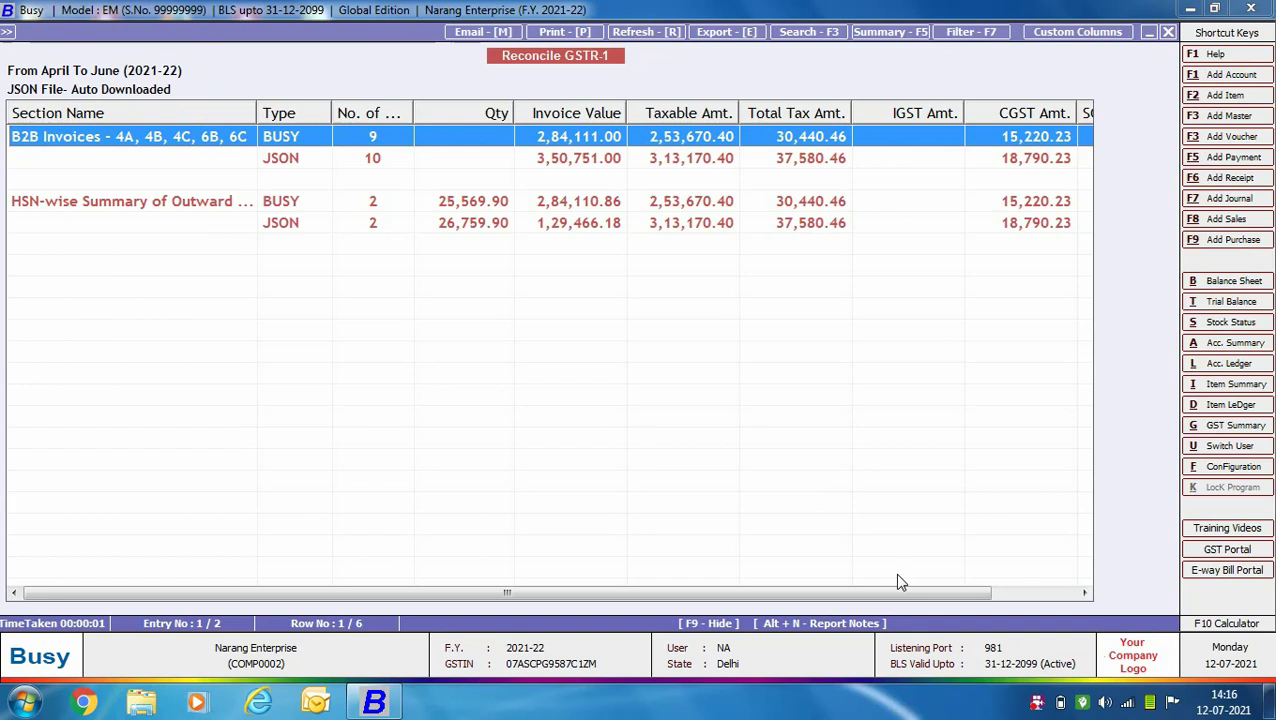
# - Scroll across to the SGST column and bring up View Options for the BUSY B2B Invoices row
pyautogui.moveTo(895, 593); pyautogui.dragTo(1095, 582)
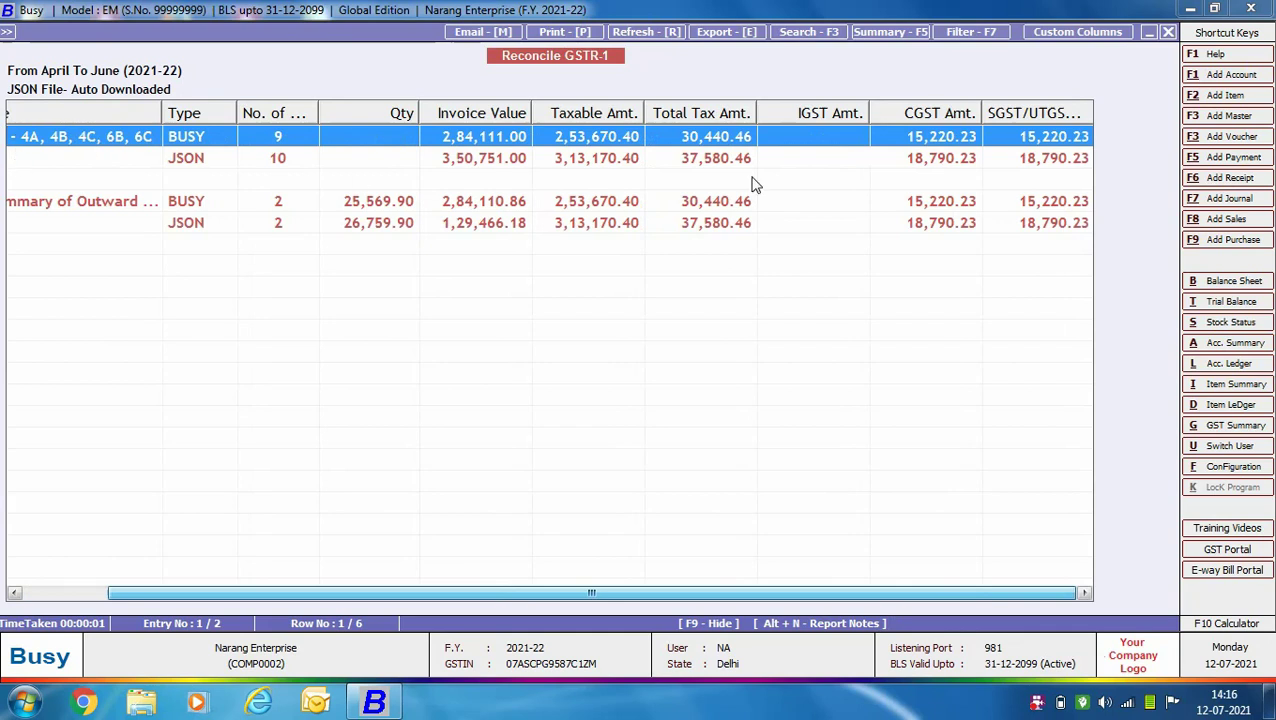
pyautogui.press('Down')
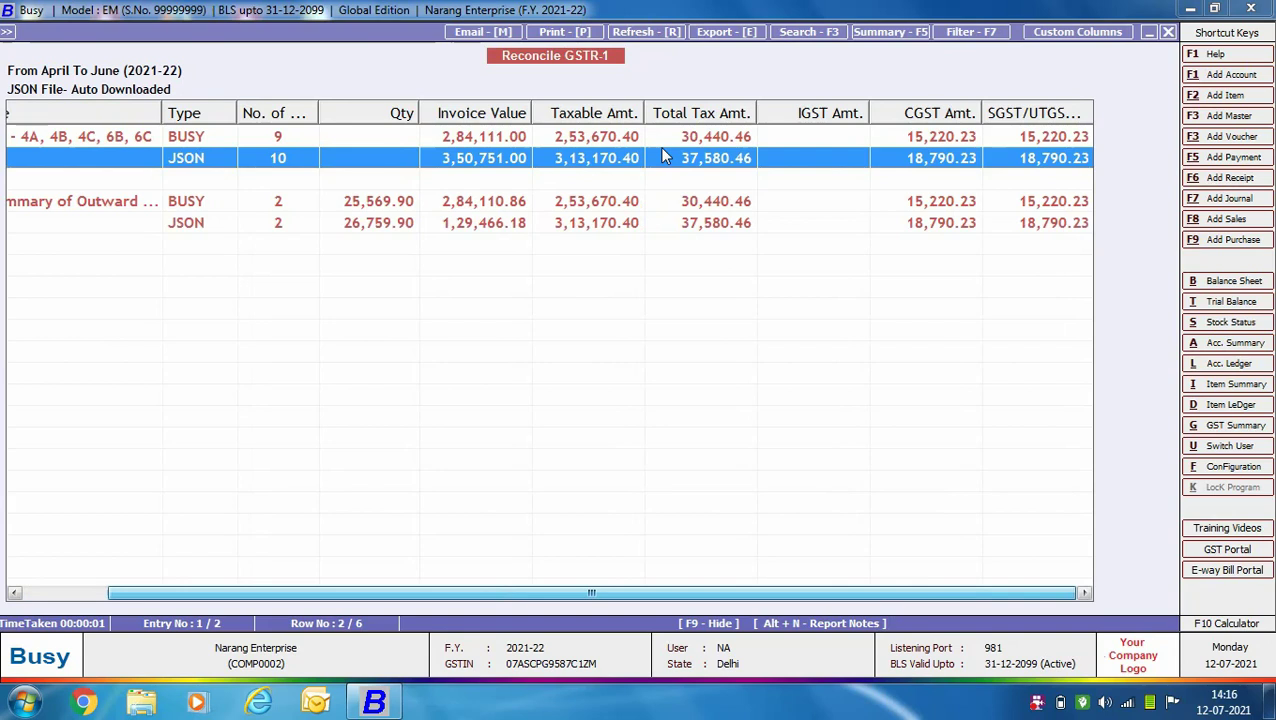
pyautogui.press('Up')
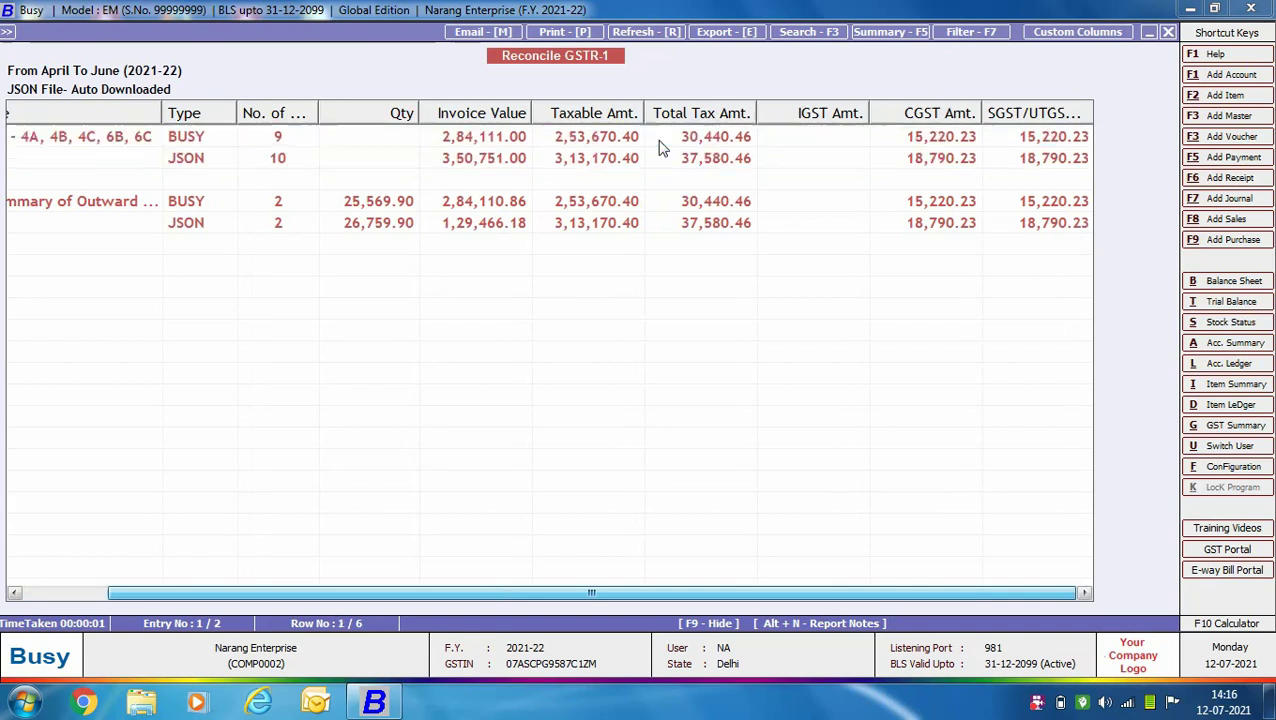
pyautogui.press('Return')
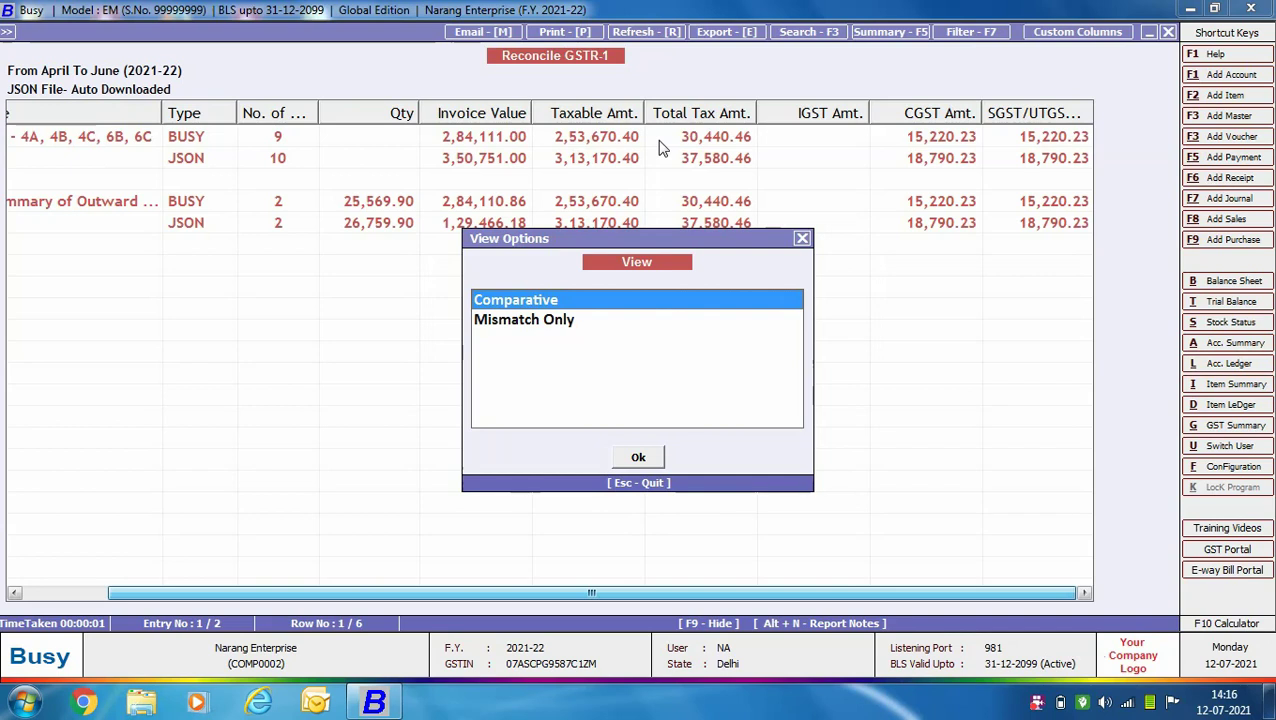
# - Check the B2B party-wise report, then its Mismatch Only view showing one JSON-only invoice
pyautogui.doubleClick(584, 324)
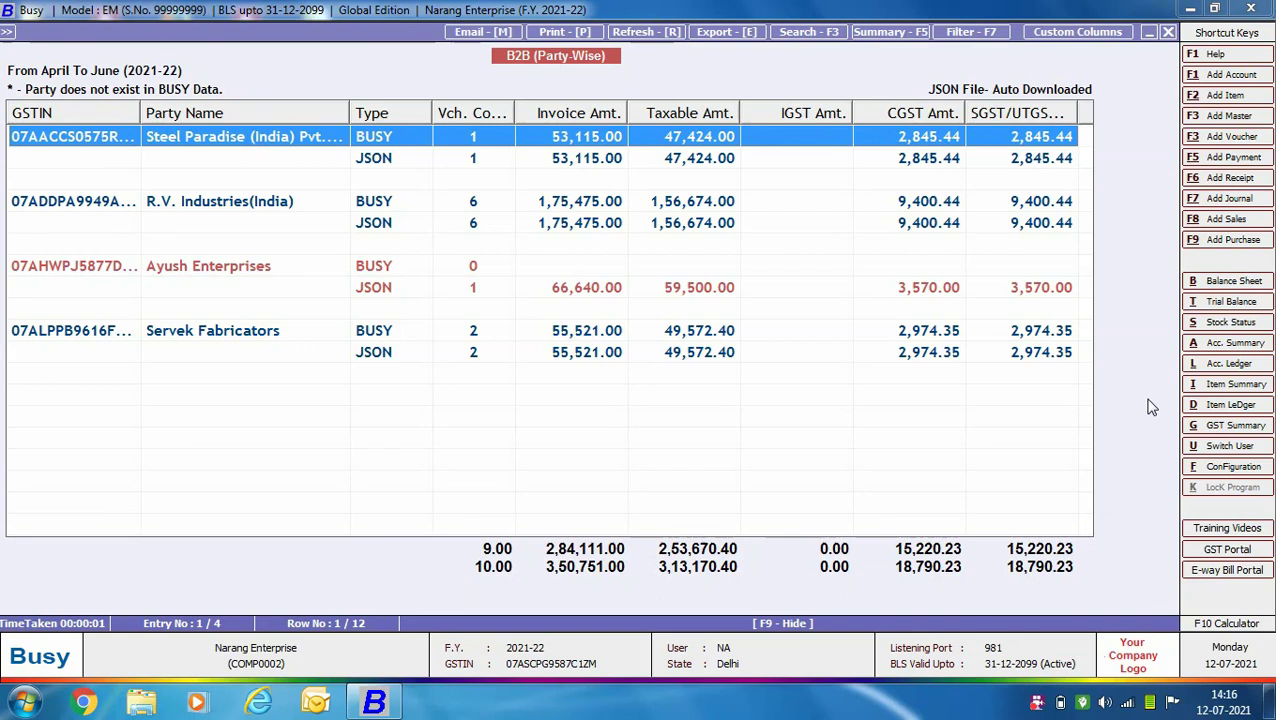
pyautogui.press('Escape')
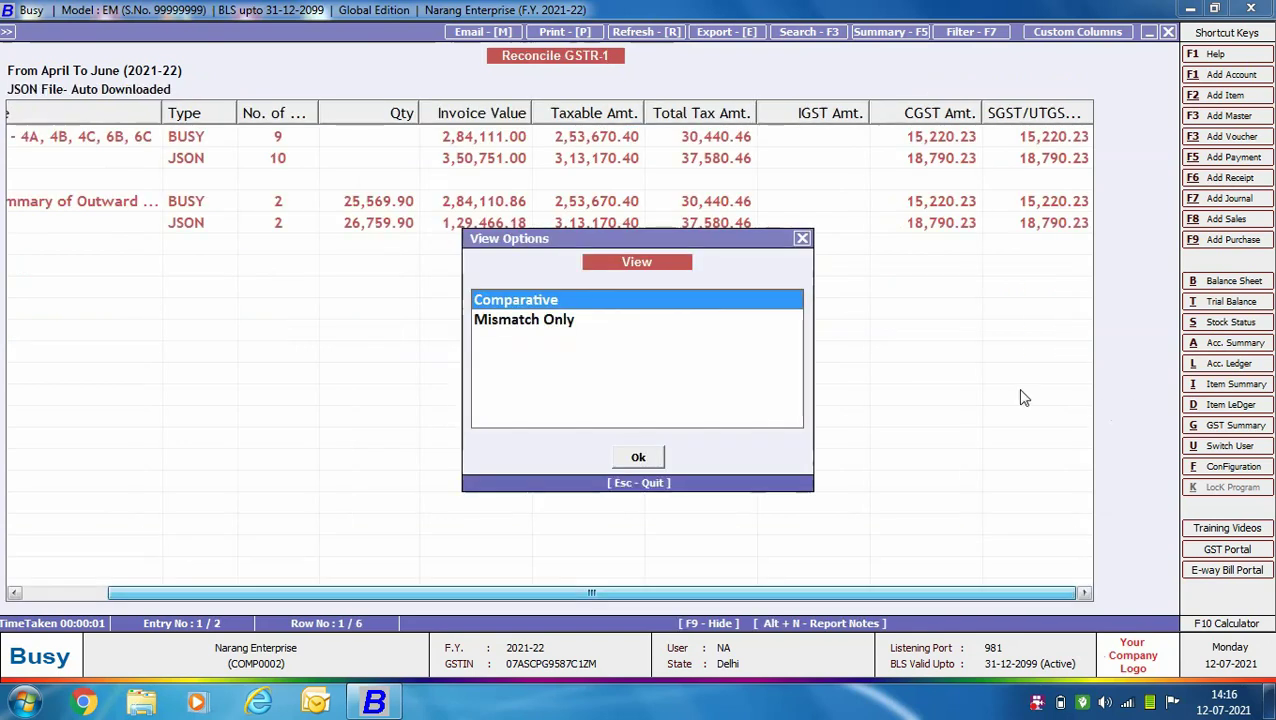
pyautogui.click(524, 326)
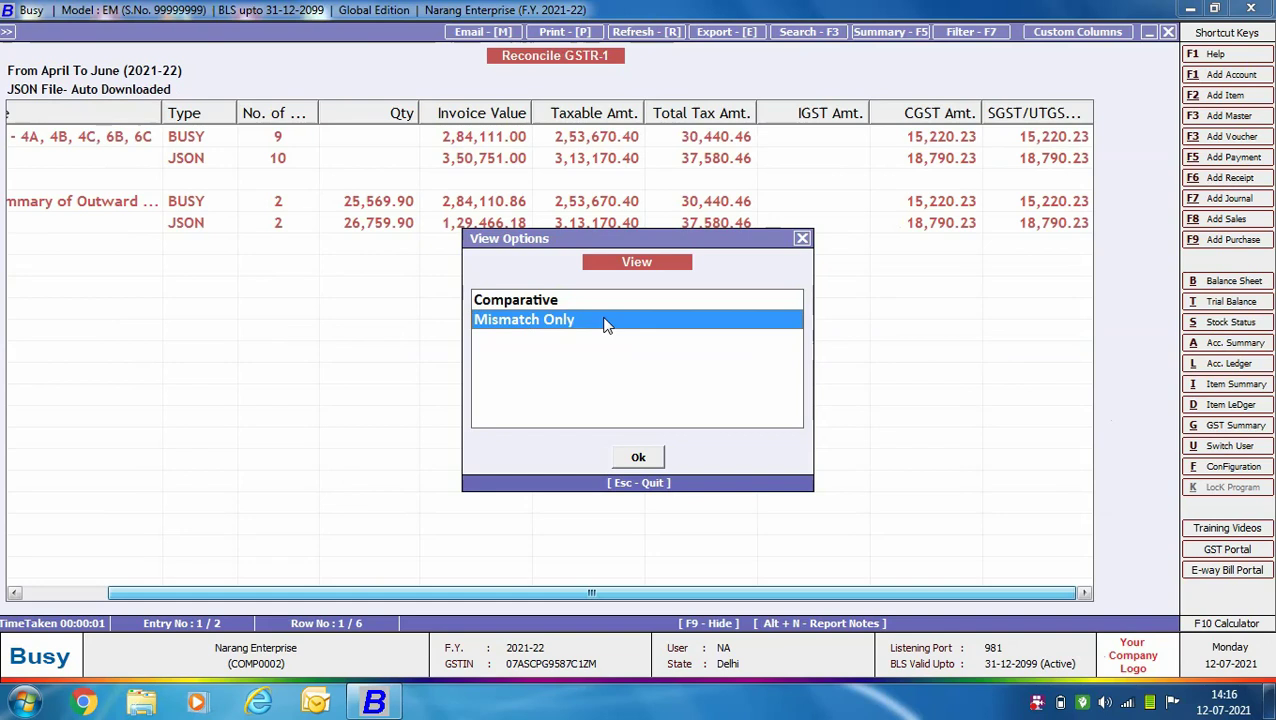
pyautogui.press('Return')
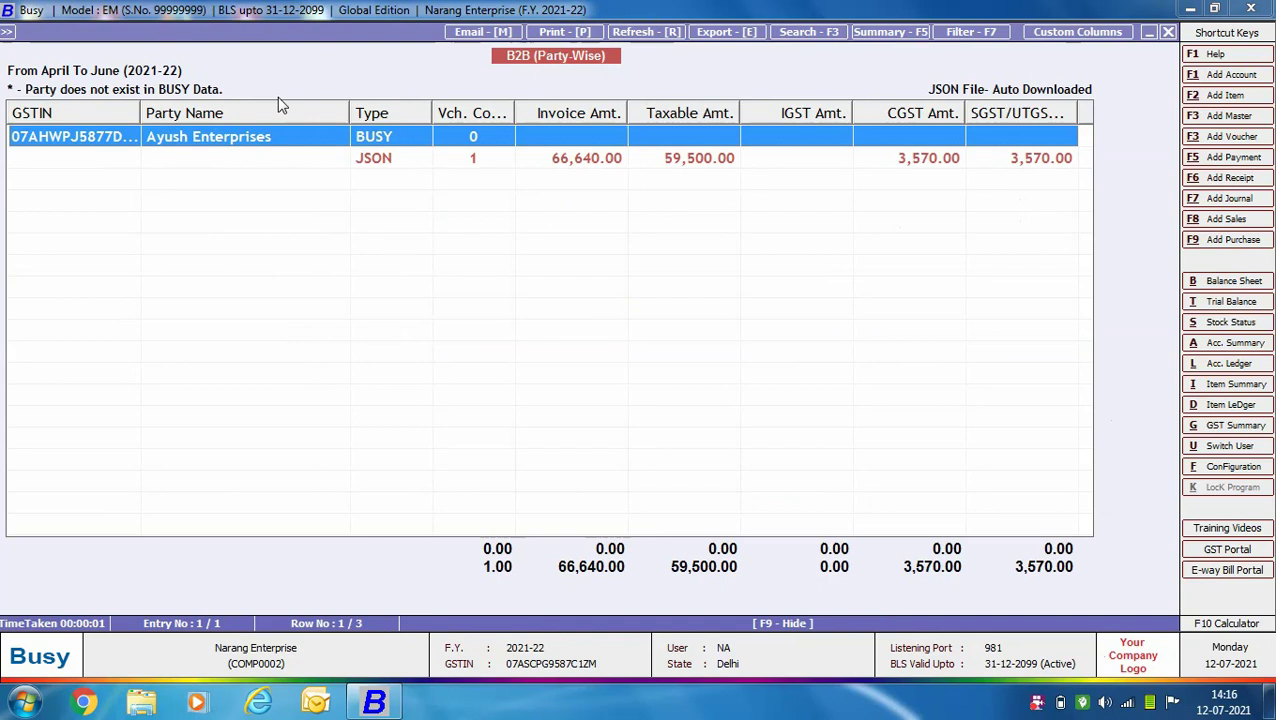
pyautogui.press('Escape')
pyautogui.press('Escape')
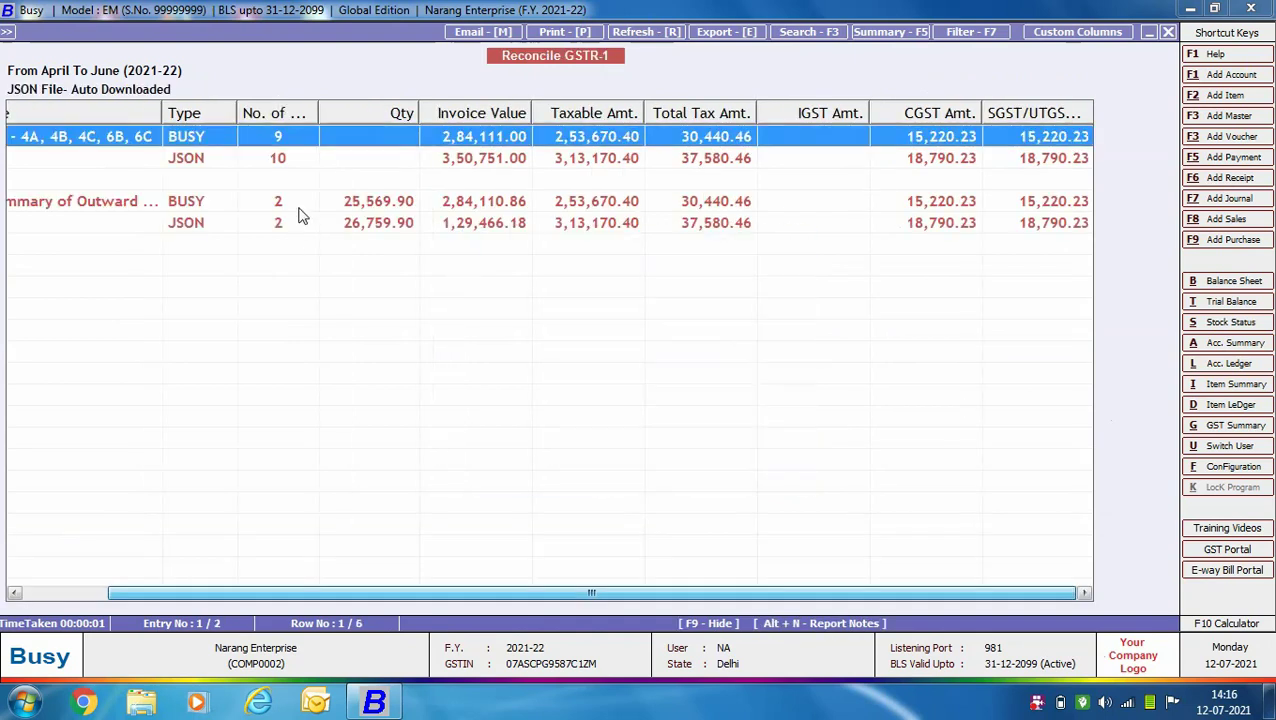
# - View the HSN-wise summary as BUSY Data
pyautogui.click(298, 205)
pyautogui.doubleClick(298, 213)
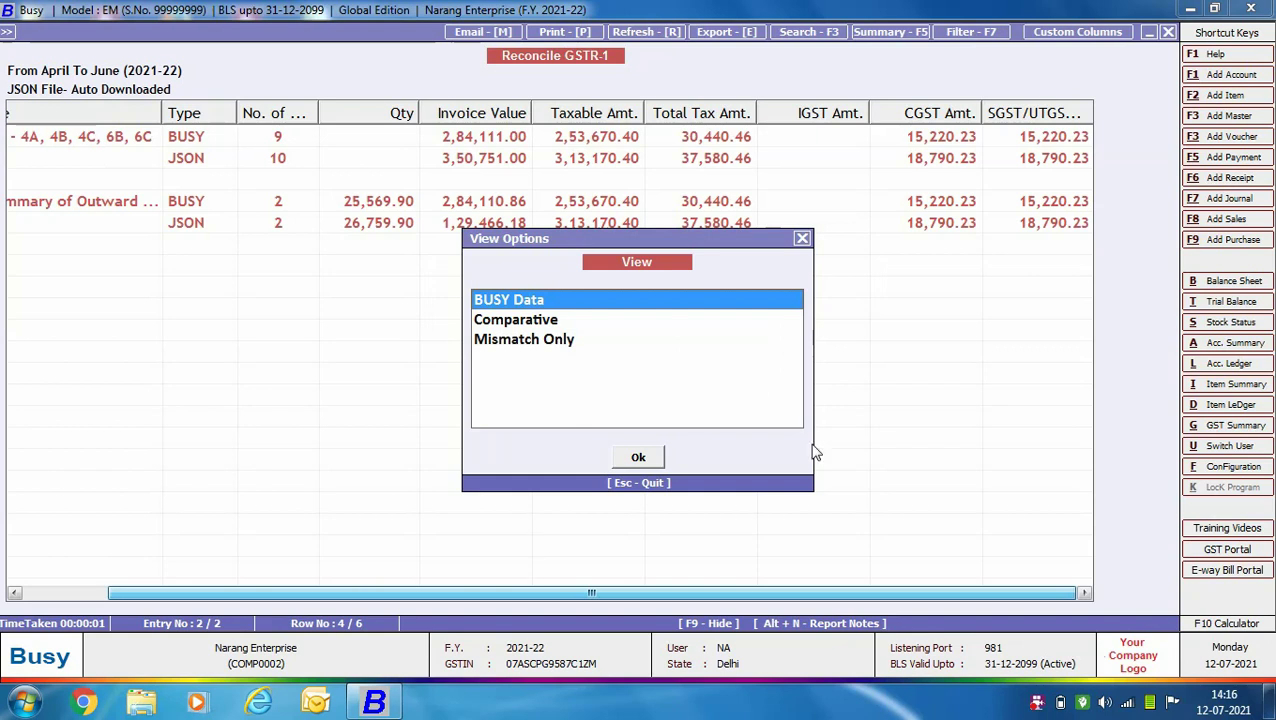
pyautogui.click(632, 462)
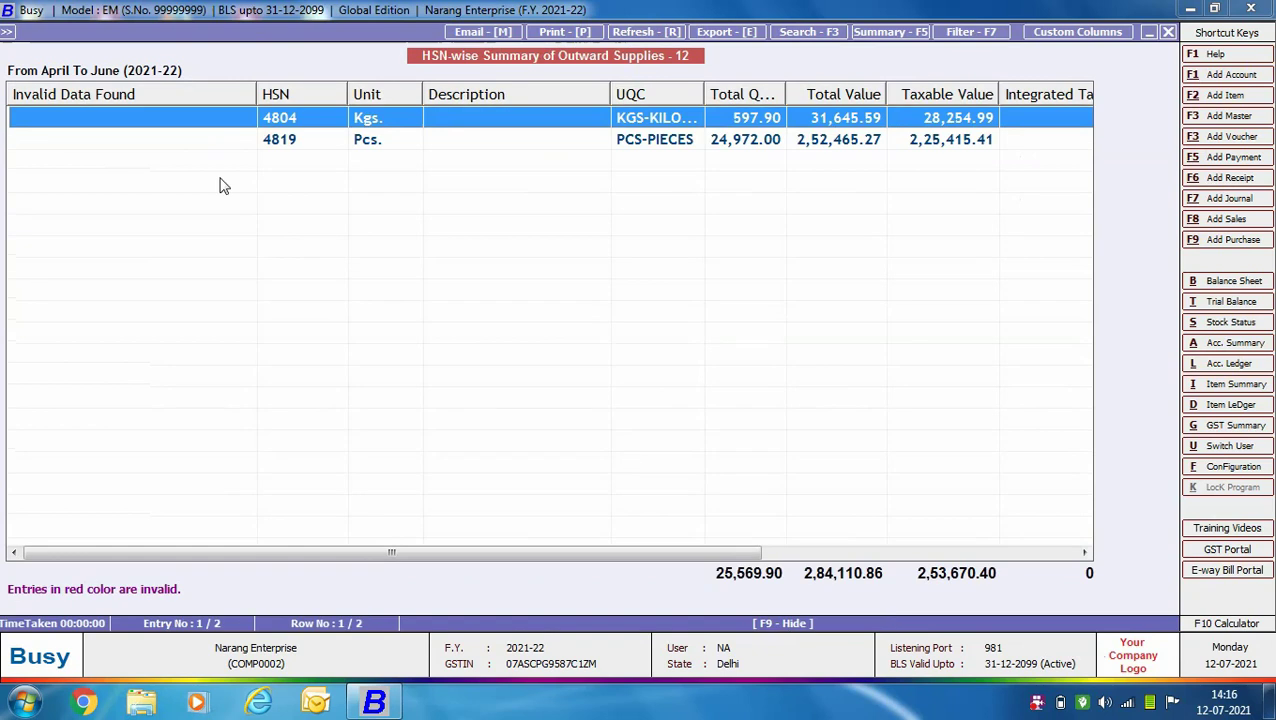
pyautogui.press('Escape')
# - View the HSN summary in Comparative view for HSNs 4804 and 4819
pyautogui.click(548, 328)
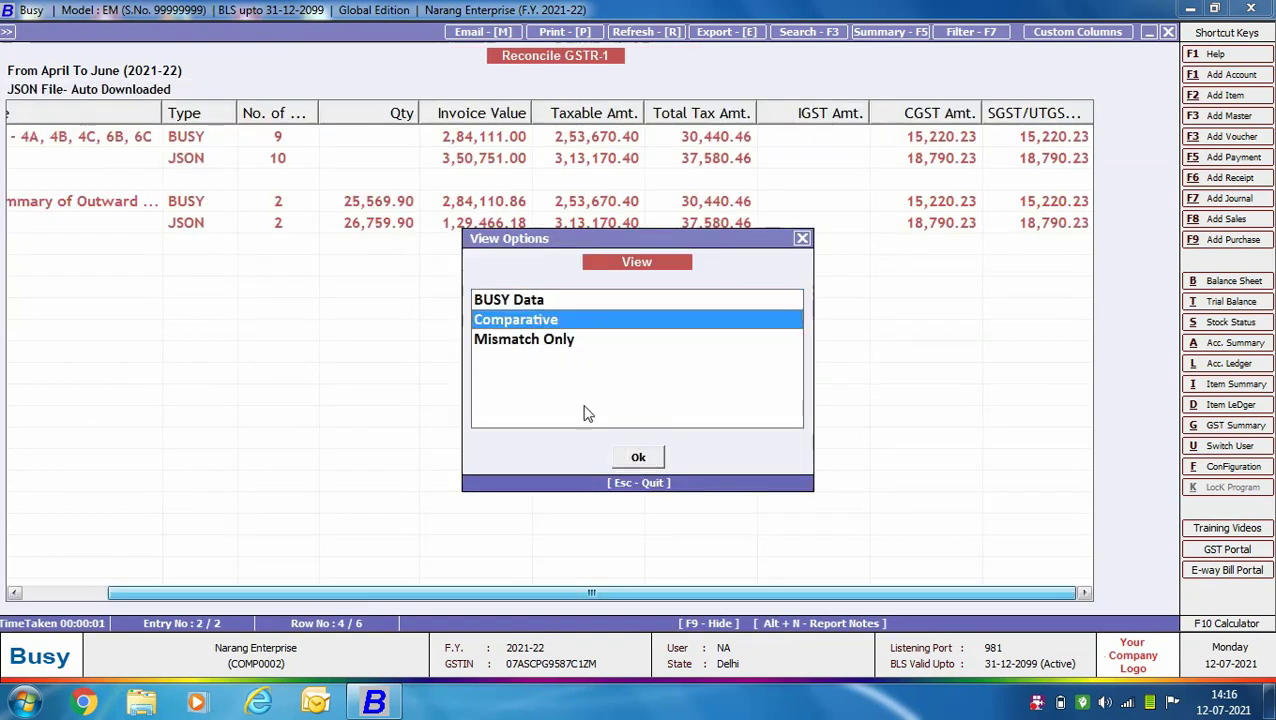
pyautogui.click(640, 458)
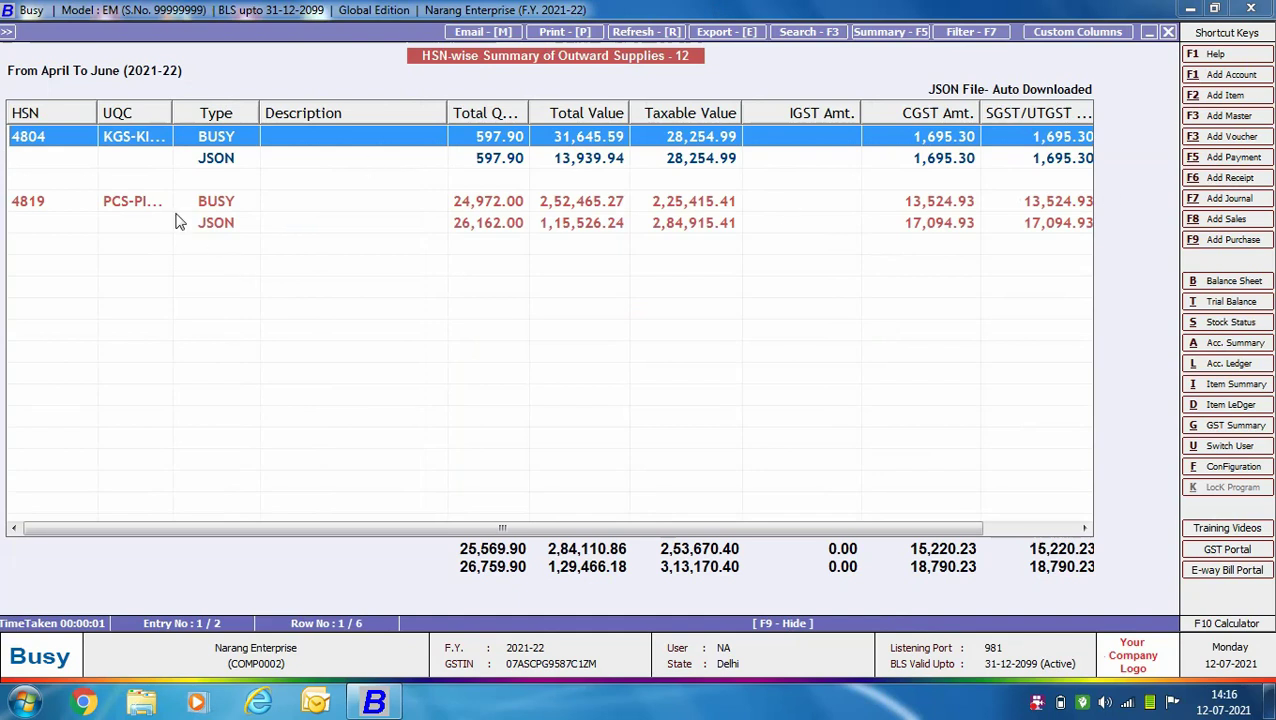
pyautogui.press('Escape')
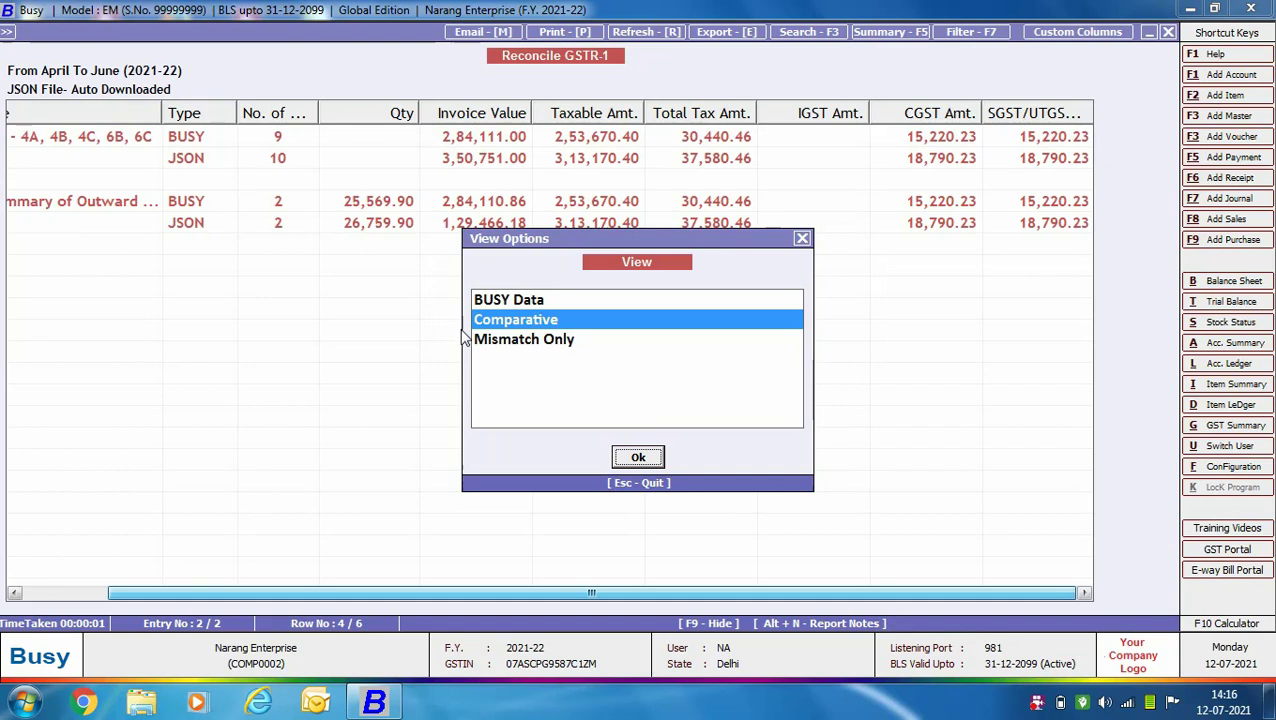
# - Close View Options, the reconciliation report, the GST utilities menu and the Transactions menu
pyautogui.press('Escape')
pyautogui.press('Escape')
pyautogui.press('Escape')
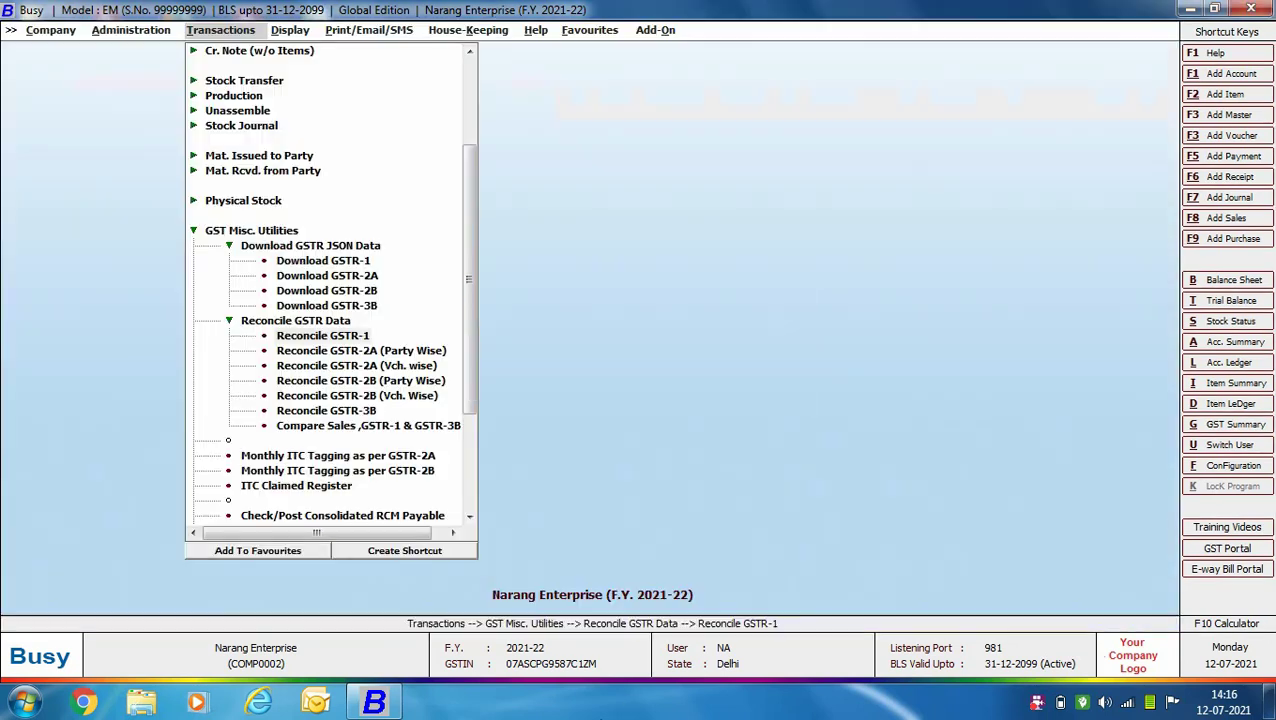
pyautogui.press('Escape')
pyautogui.press('Escape')
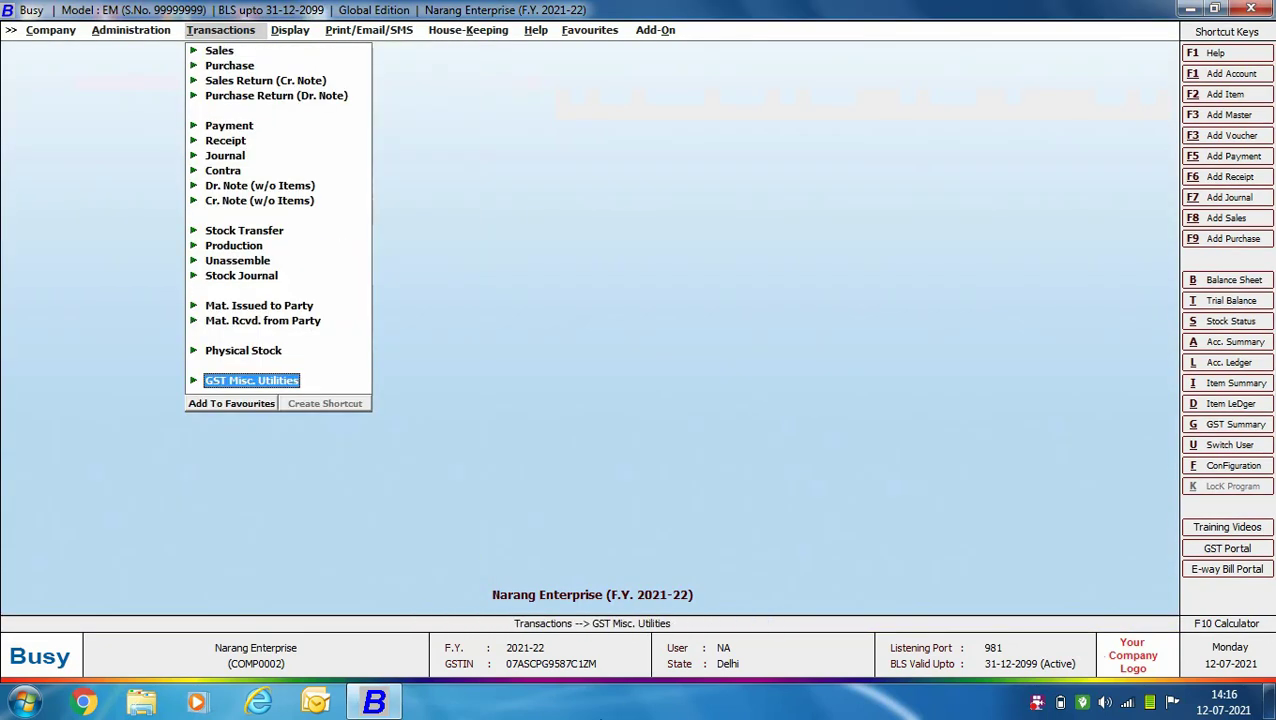
pyautogui.press('Escape')
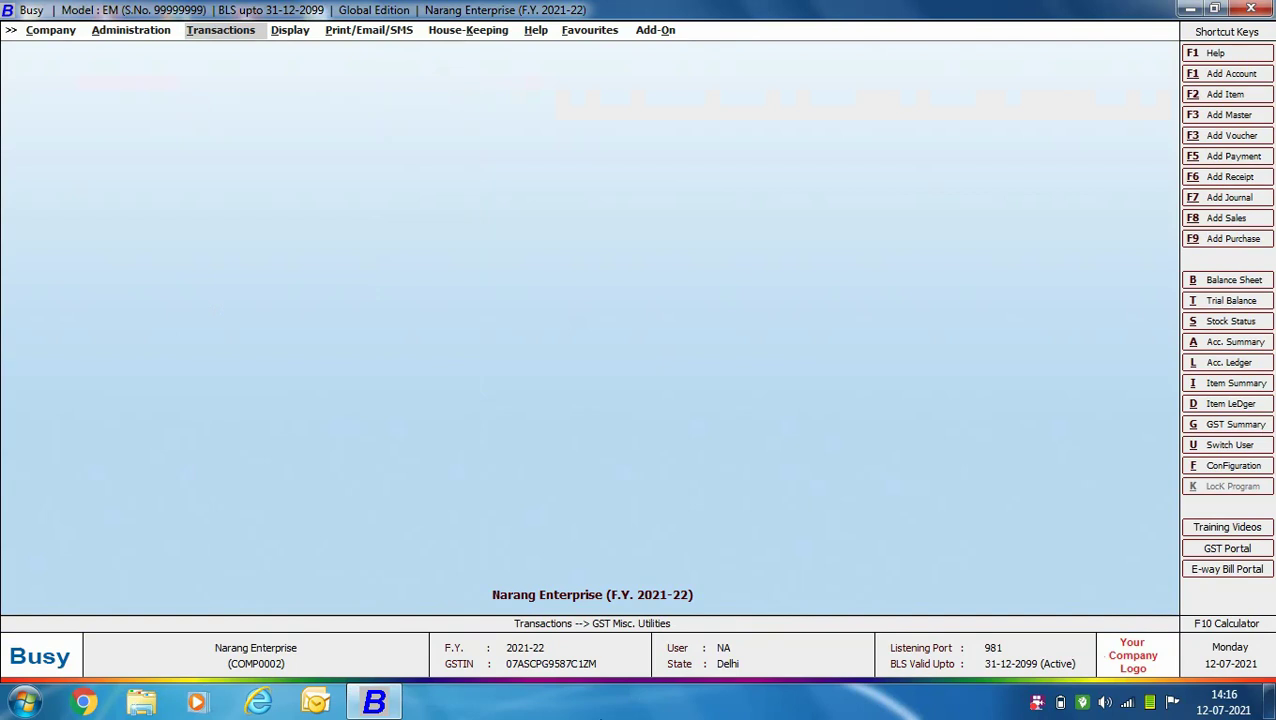